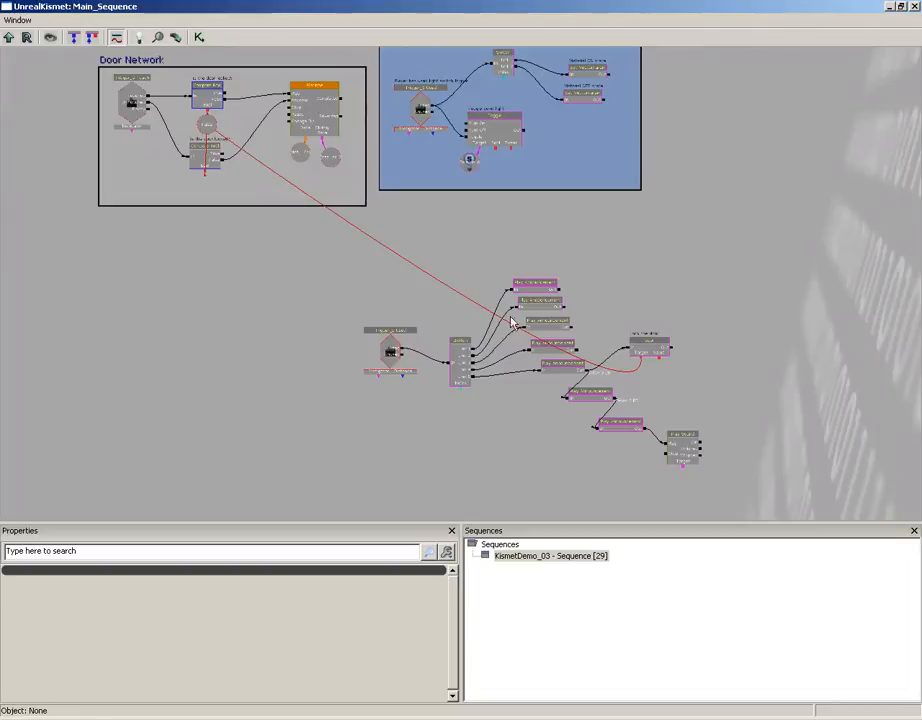
- Create a new Bool variable in the empty space below and left of the Door Network comment box
scroll(562, 263, "up", 3)
left_click_drag(567, 317, 400, 210)
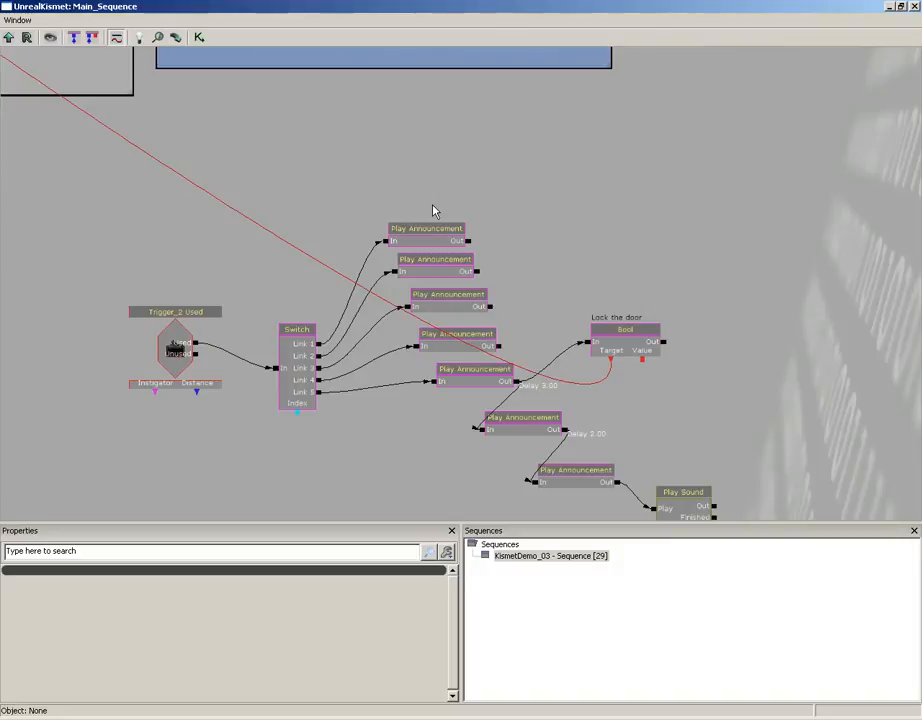
left_click_drag(154, 229, 594, 207)
left_click_drag(391, 195, 530, 358)
left_click_drag(265, 296, 341, 315)
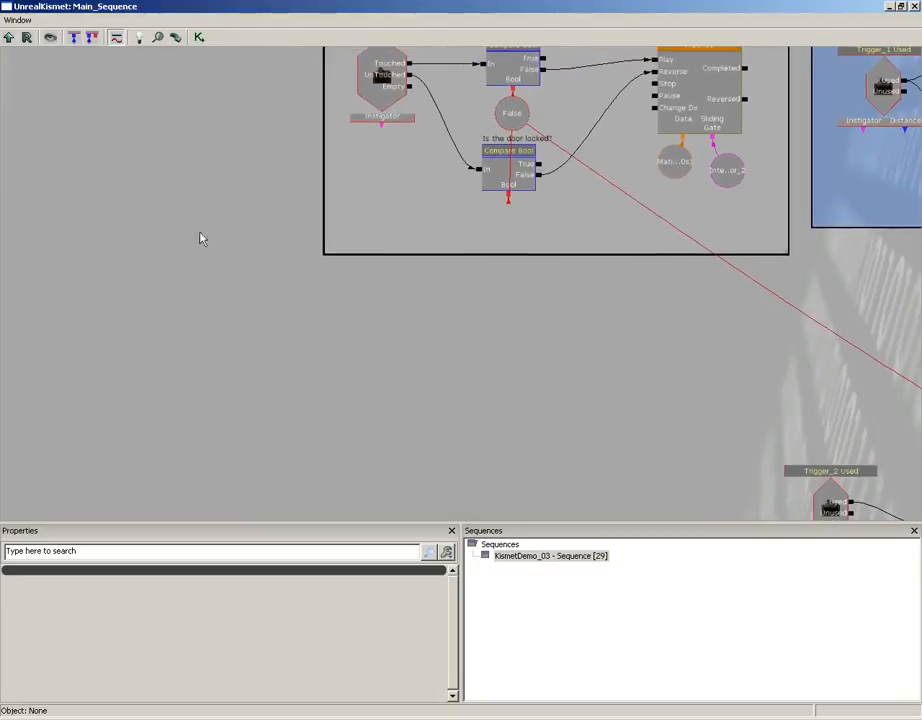
right_click(126, 320)
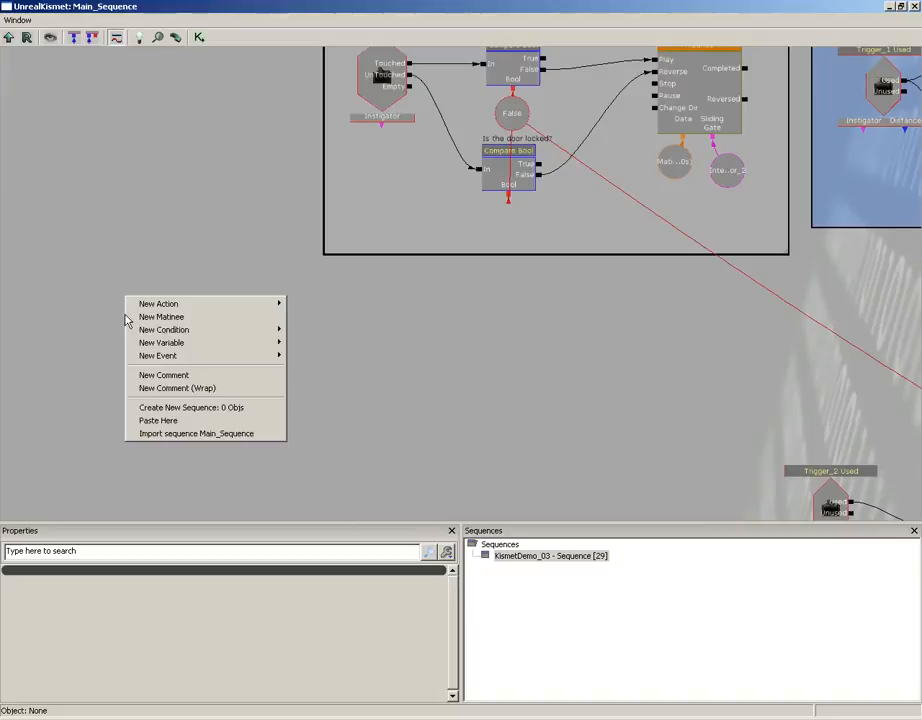
mouse_move(166, 342)
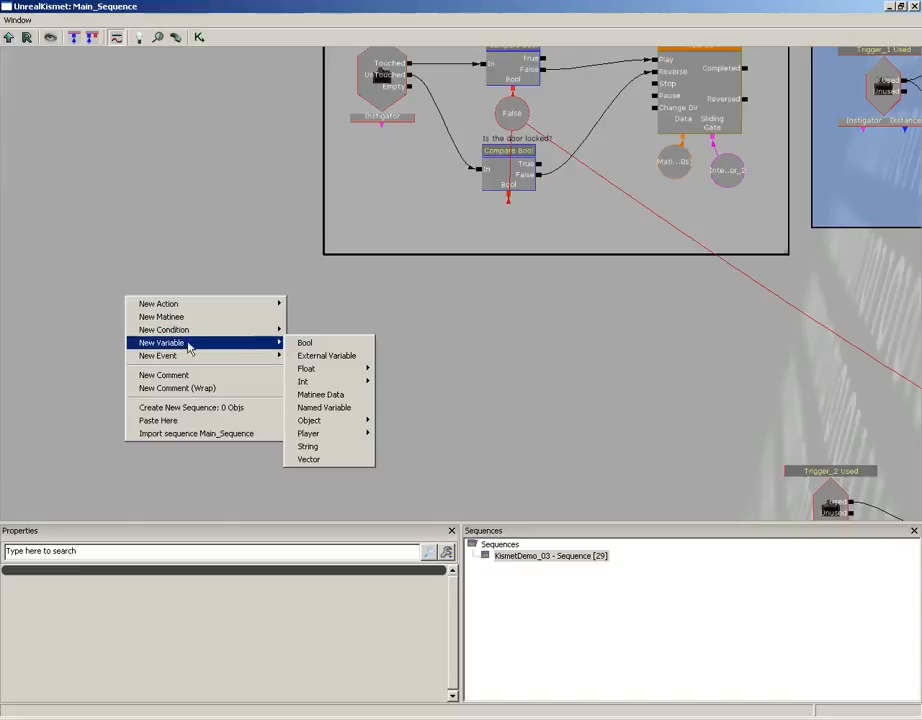
left_click(328, 344)
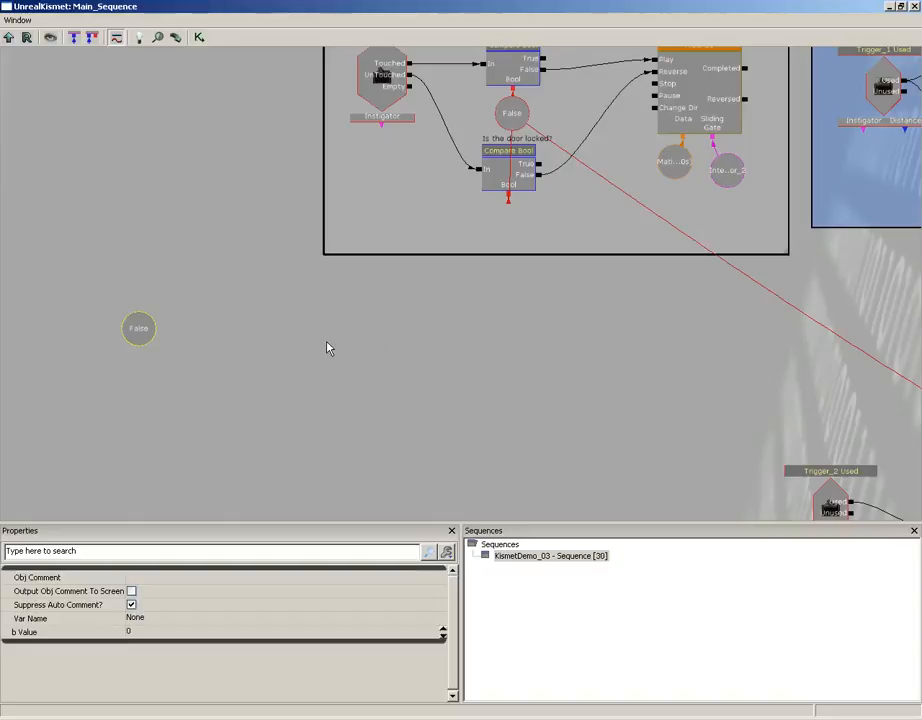
- Set the new Bool variable's Var Name to DoorLock
left_click_drag(234, 308, 382, 243)
scroll(407, 319, "up", 3)
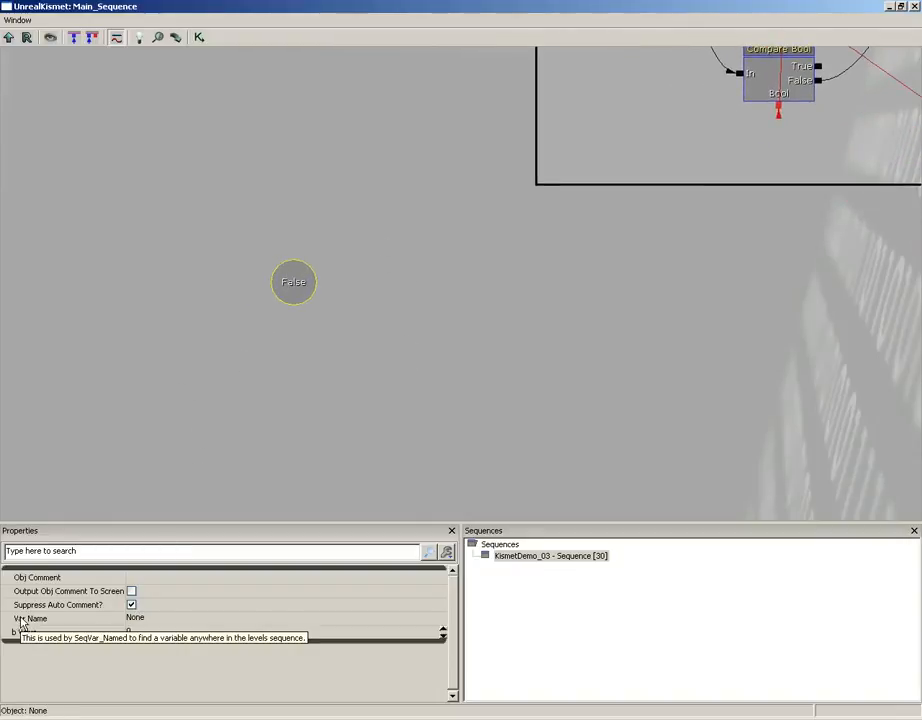
left_click(165, 619)
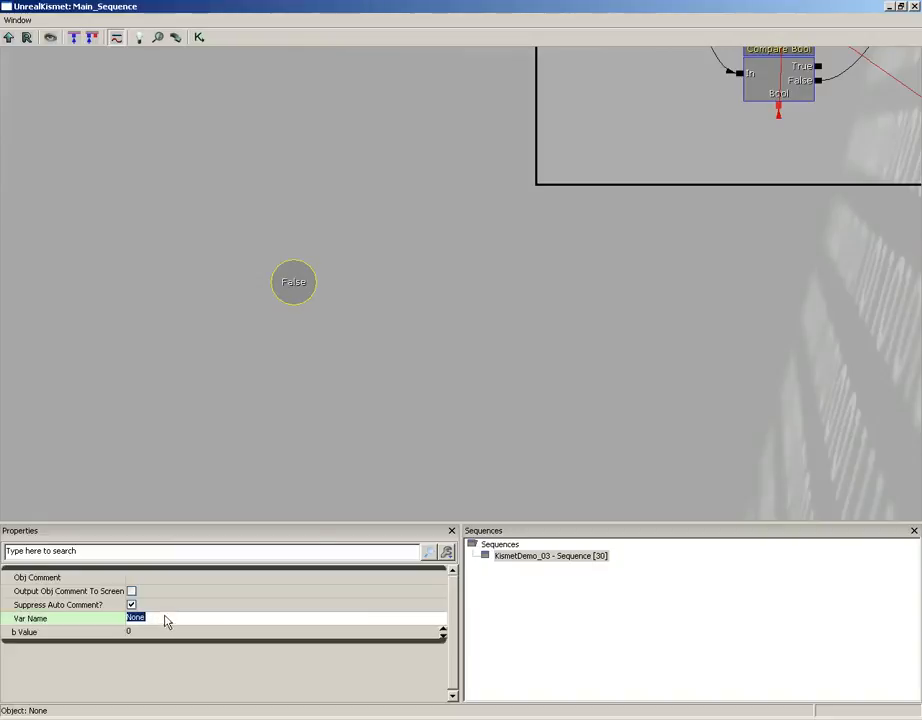
type("DoorLock")
key("Return")
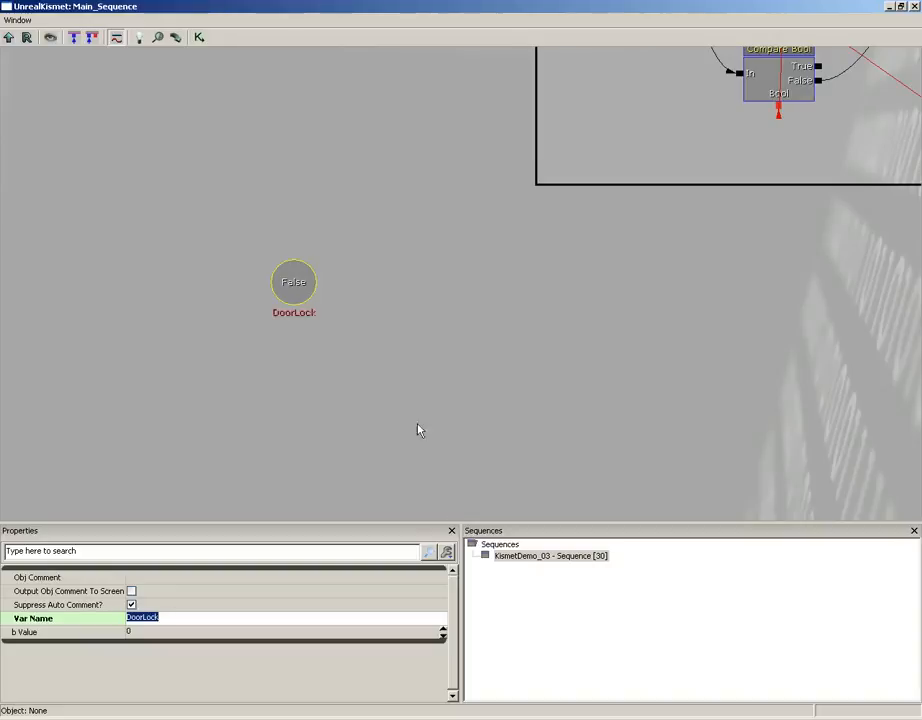
- Wrap the DoorLock variable in a comment box titled "Named Variables"
scroll(467, 302, "down", 10)
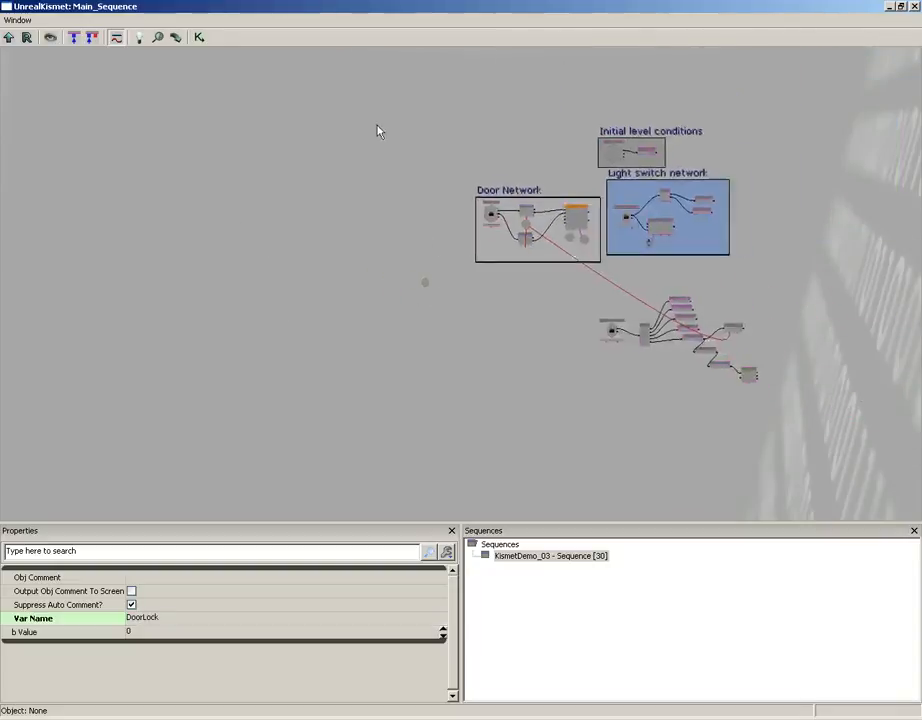
scroll(294, 333, "up", 5)
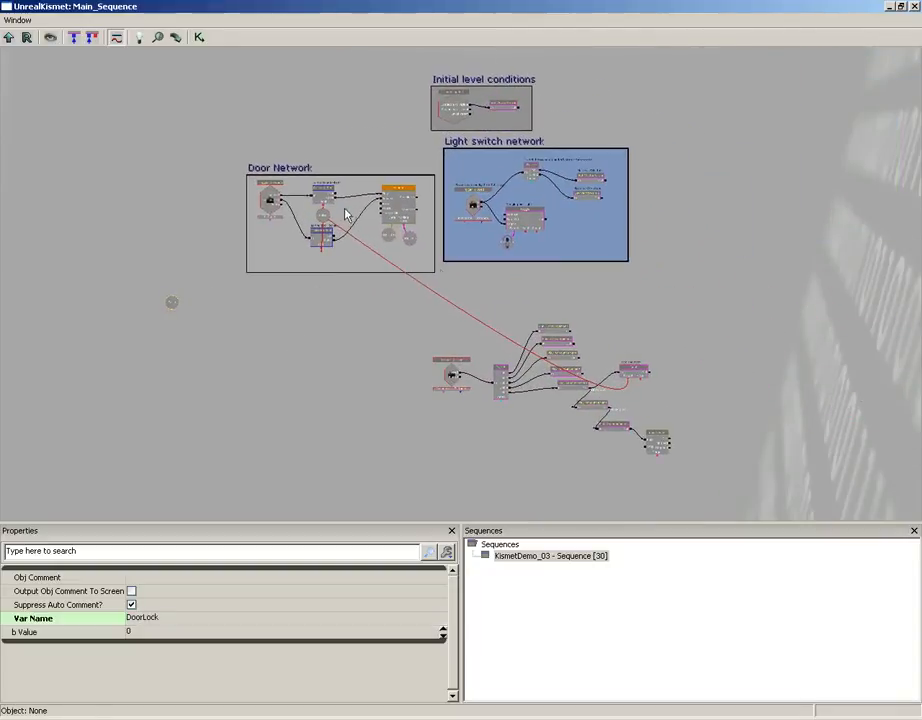
left_click_drag(271, 370, 554, 376)
scroll(553, 393, "up", 7)
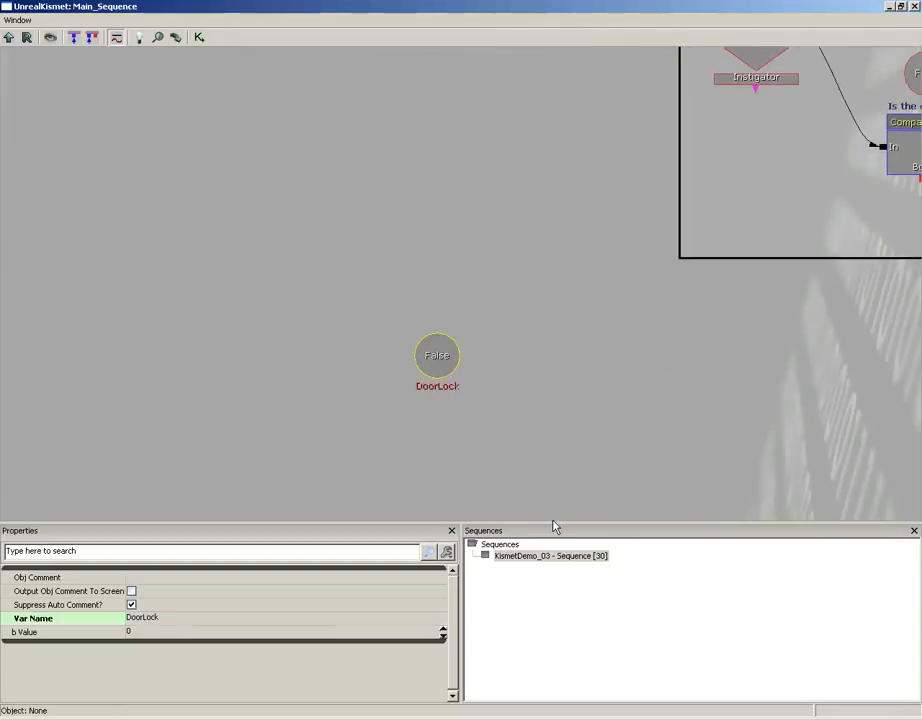
left_click_drag(547, 294, 502, 189)
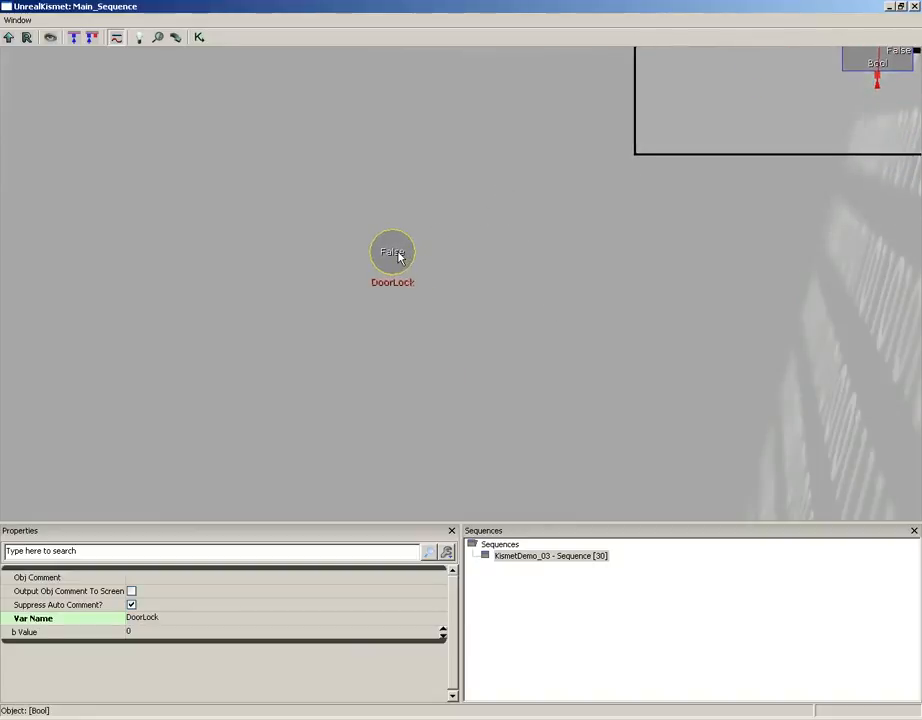
key("c")
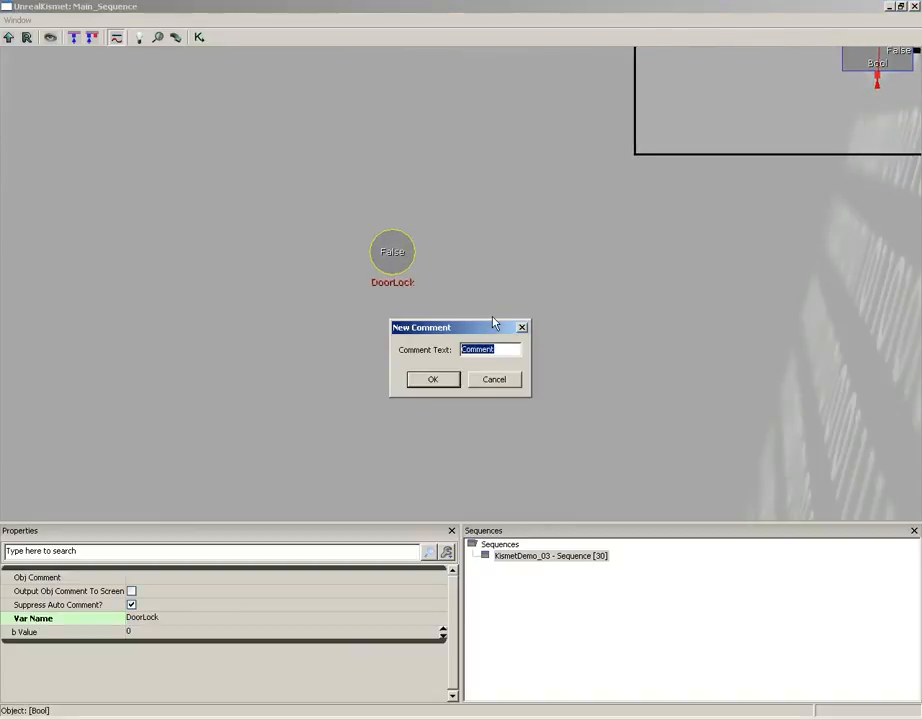
type("Named Variables")
key("Return")
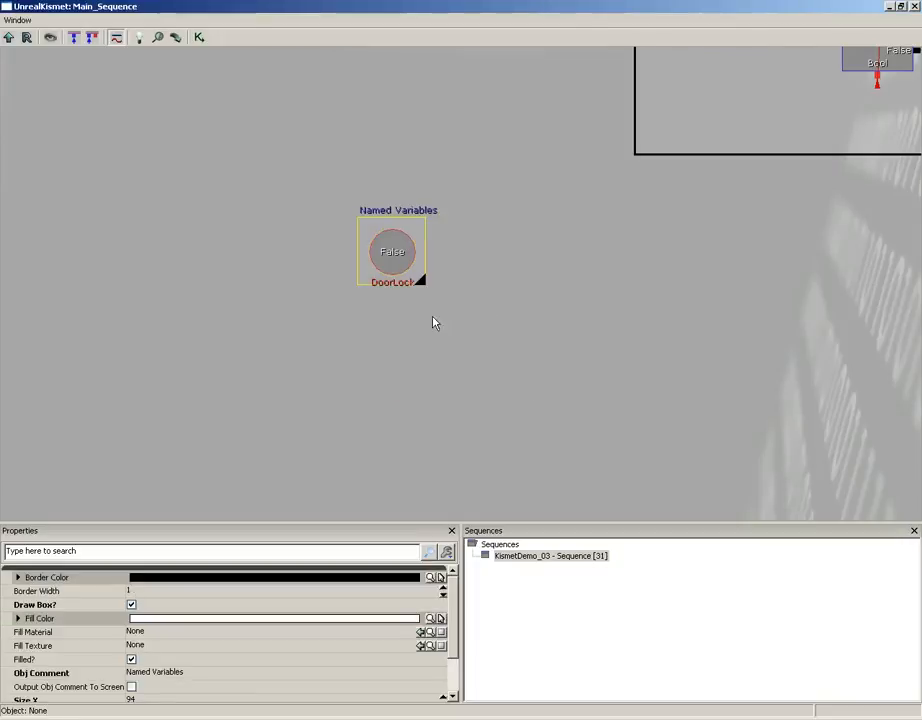
- Enlarge the Named Variables comment box and reposition it so the DoorLock variable sits near its center
left_click_drag(422, 285, 523, 372)
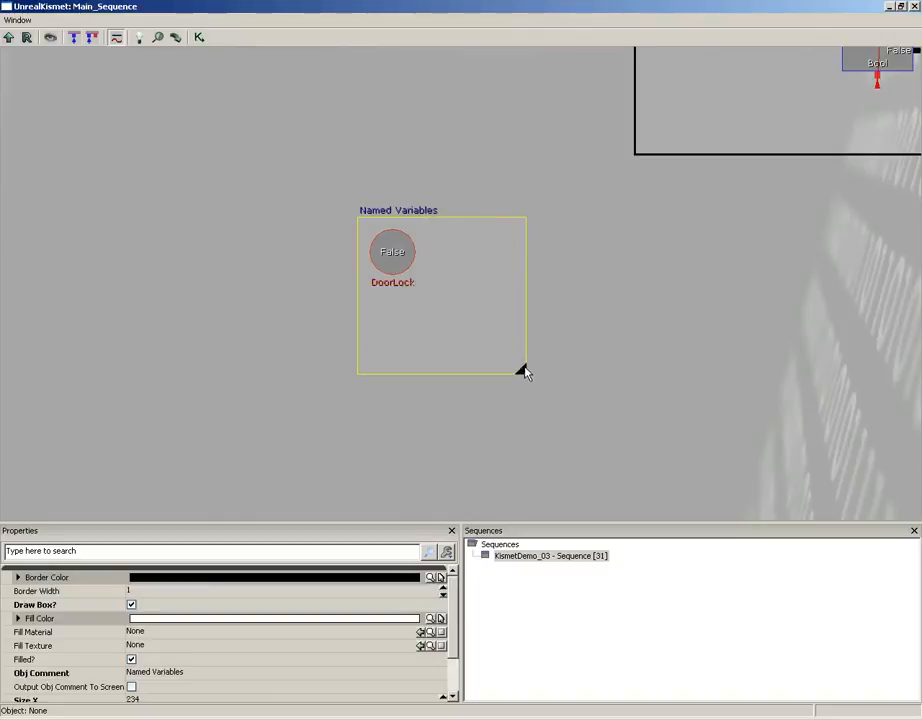
left_click_drag(397, 214, 349, 169)
left_click(570, 259)
- Create a Named Variable just below the "Lock the door" Bool action
scroll(690, 257, "down", 16)
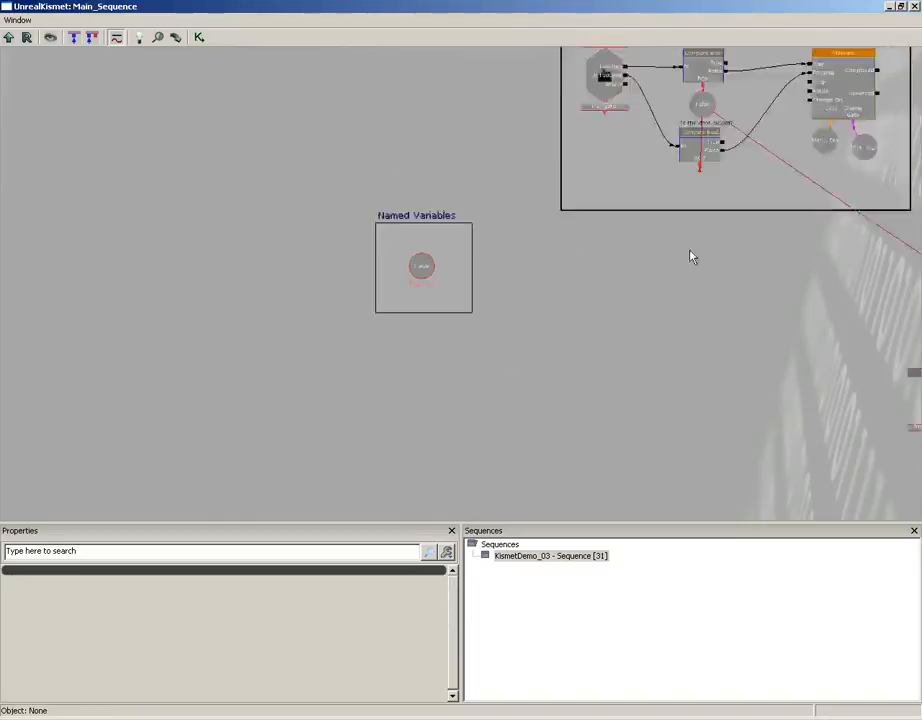
scroll(690, 240, "up", 1)
left_click_drag(757, 340, 623, 325)
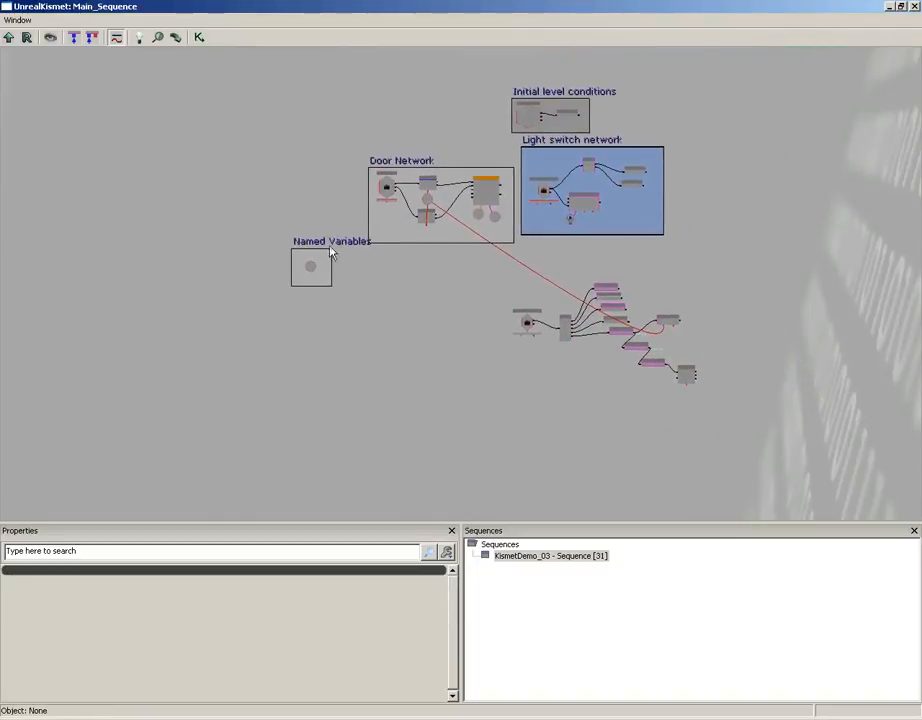
scroll(402, 389, "up", 5)
scroll(402, 389, "up", 1)
left_click_drag(333, 228, 641, 323)
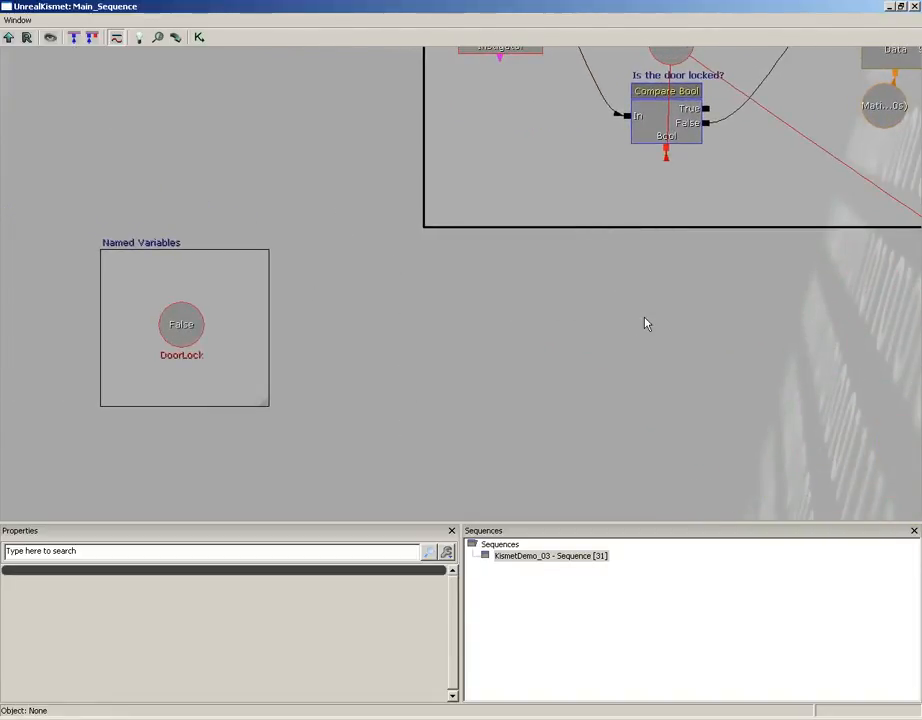
left_click_drag(487, 321, 305, 371)
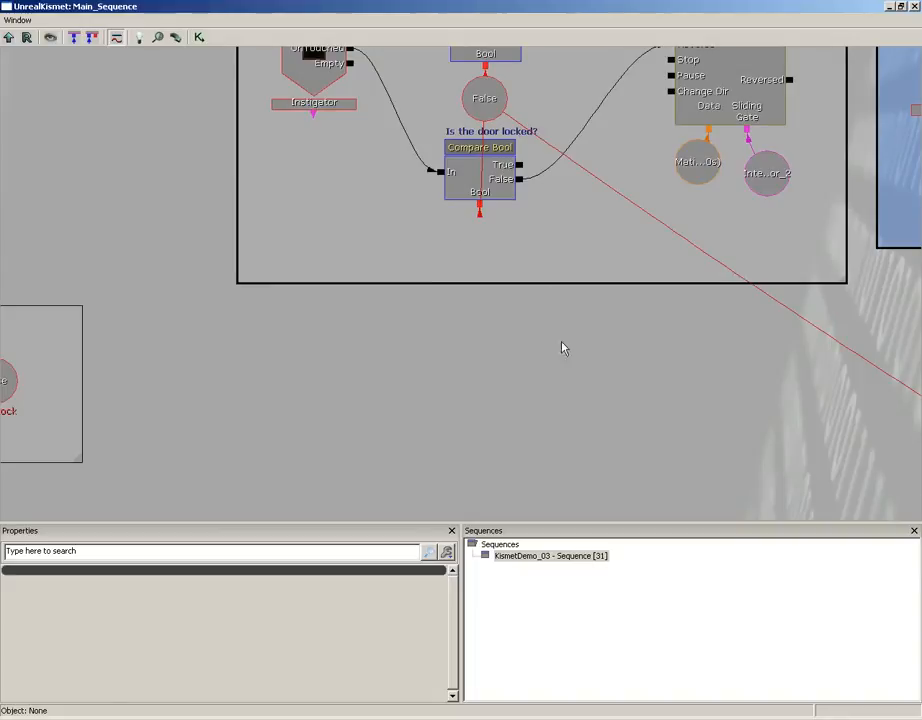
left_click_drag(586, 347, 160, 120)
left_click_drag(452, 303, 34, 190)
left_click_drag(530, 240, 369, 220)
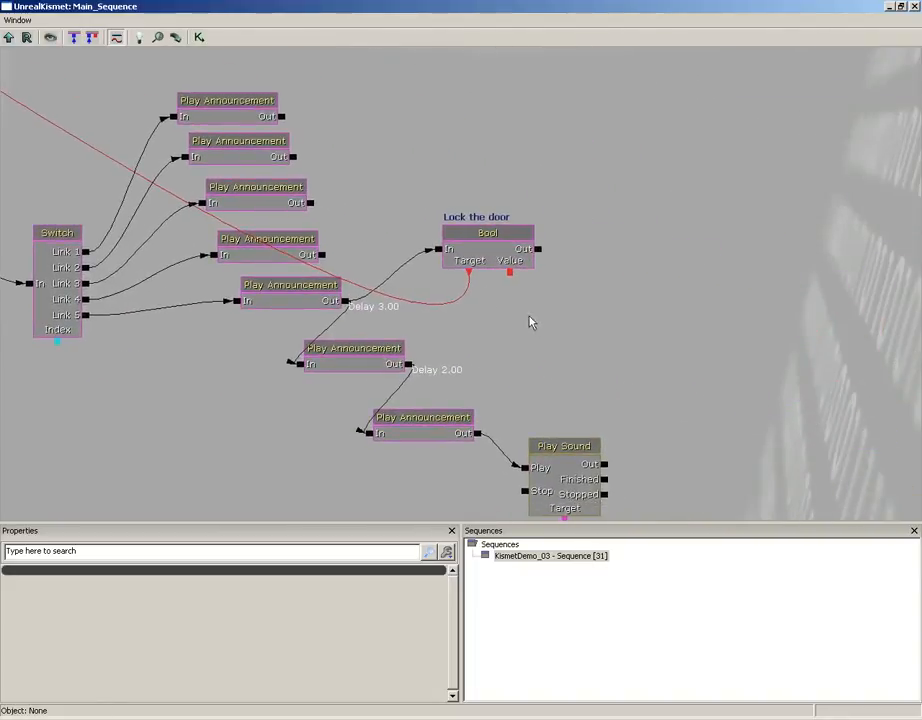
right_click(502, 316)
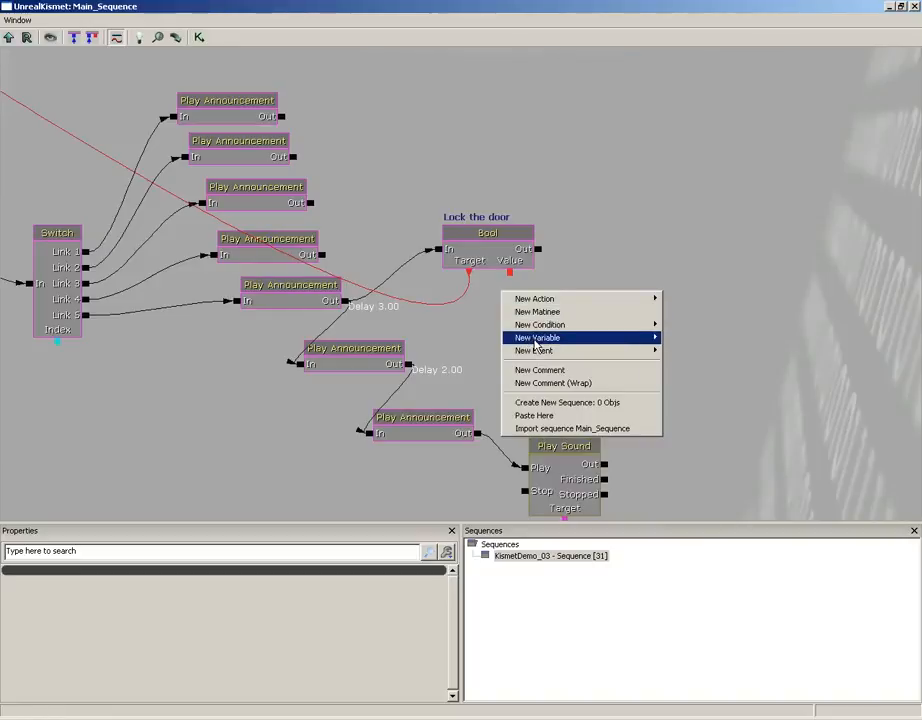
mouse_move(533, 339)
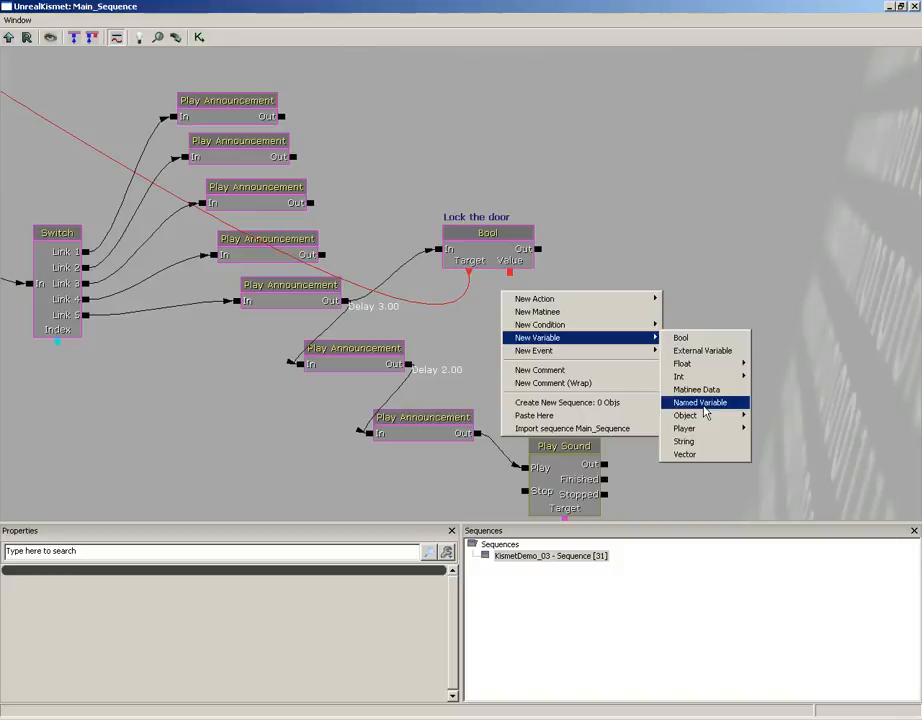
left_click(706, 403)
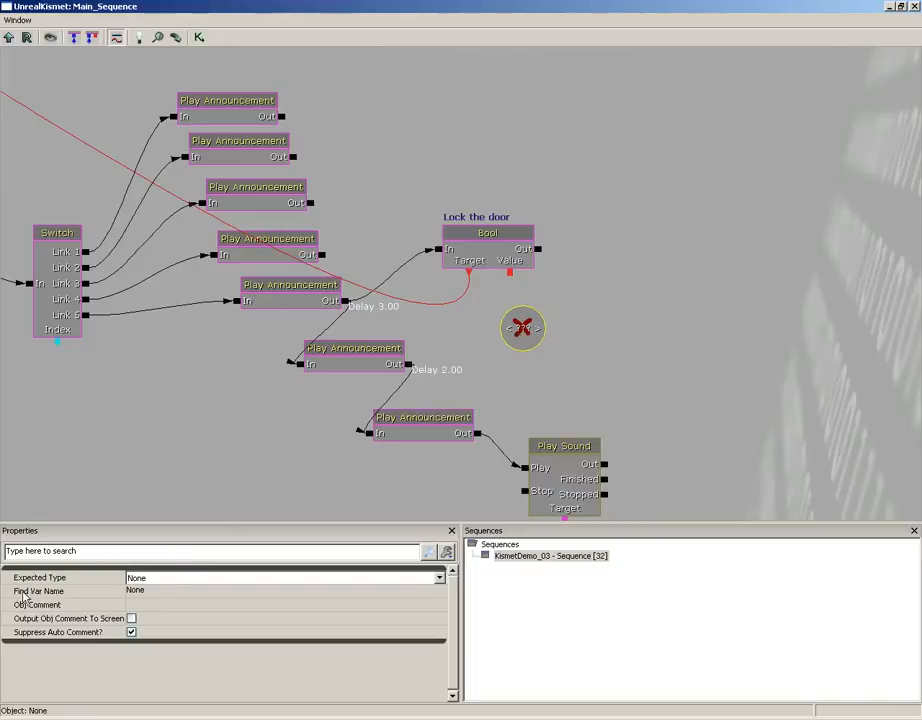
- Set the Named Variable's Find Var Name to DoorLock
mouse_move(35, 598)
left_click(165, 591)
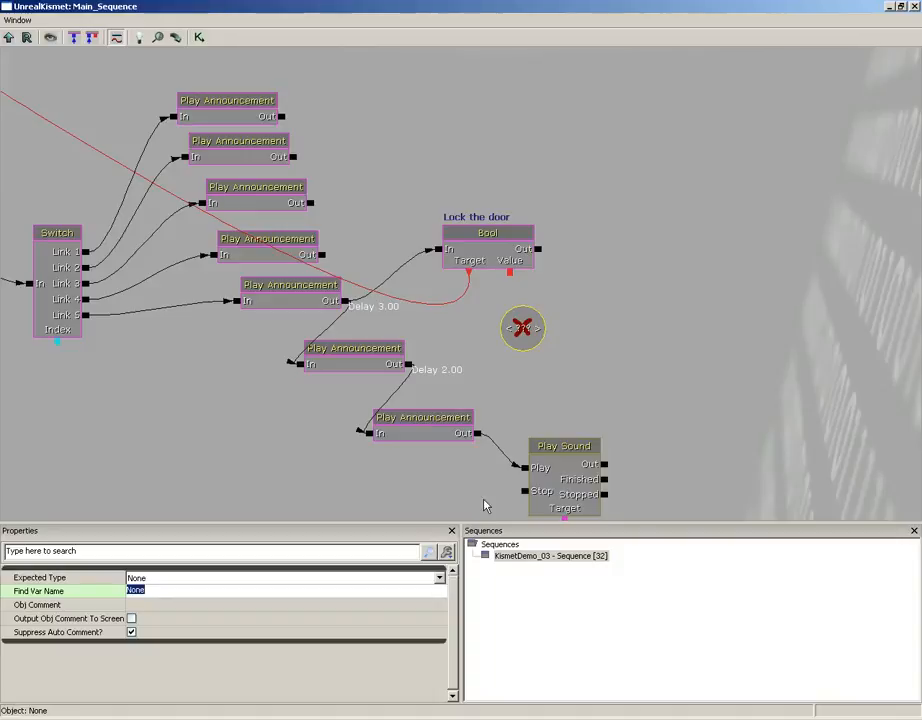
type("doorlock")
key("Return")
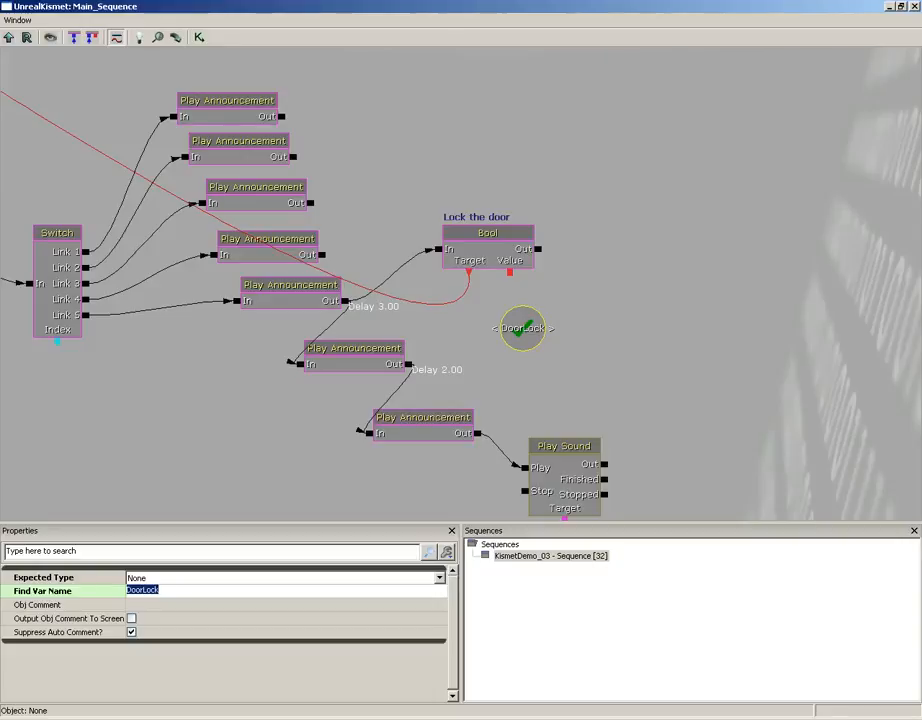
- Break the existing Target link of the "Lock the door" Bool action and connect Target to the DoorLock named variable placed beneath it
left_click(470, 274, "alt")
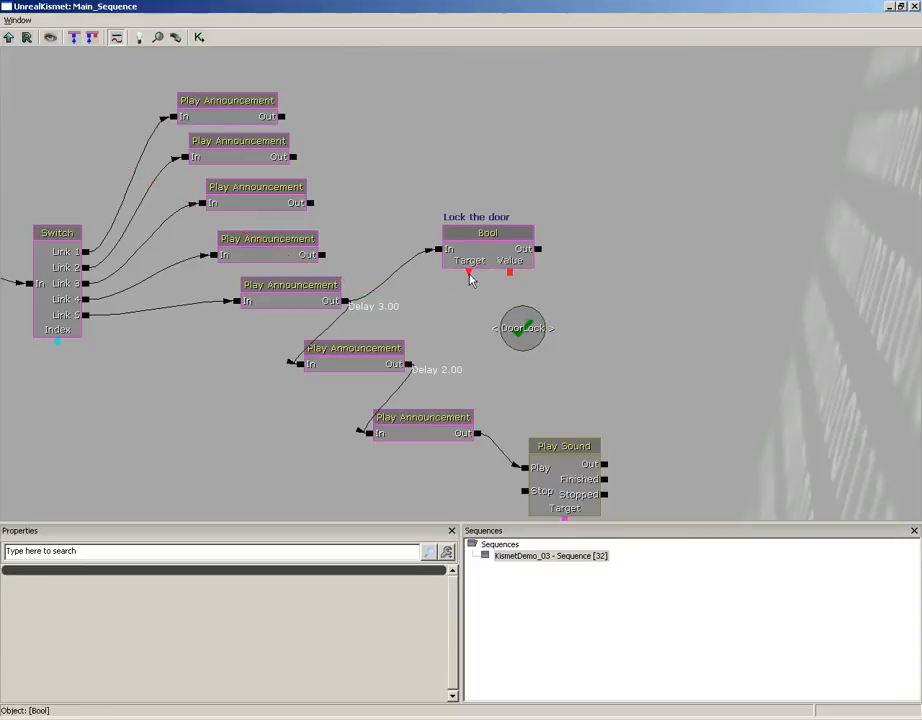
left_click_drag(470, 273, 477, 314)
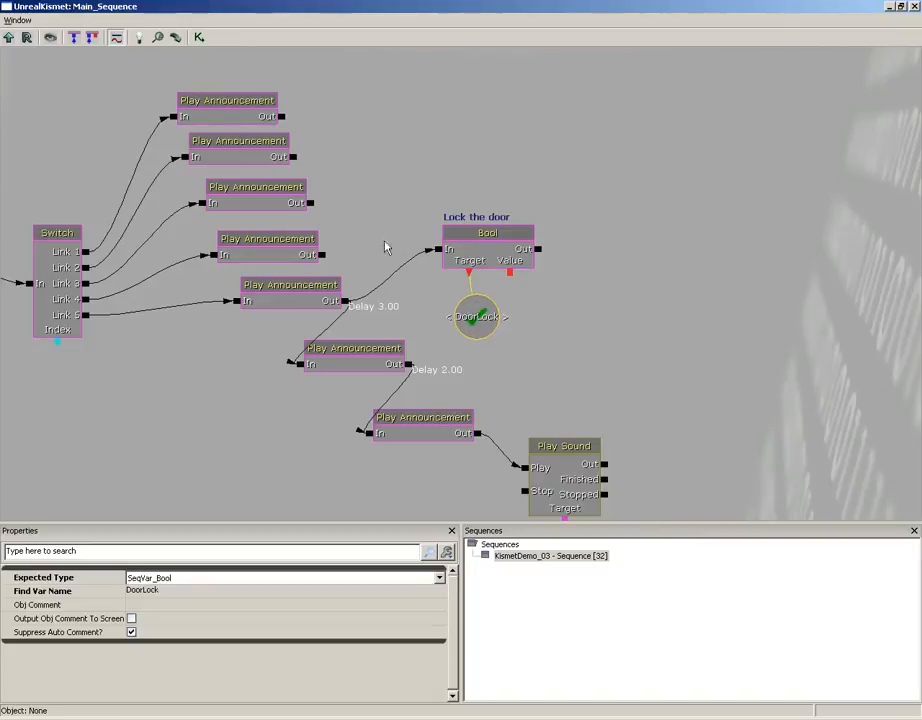
left_click_drag(384, 205, 459, 180)
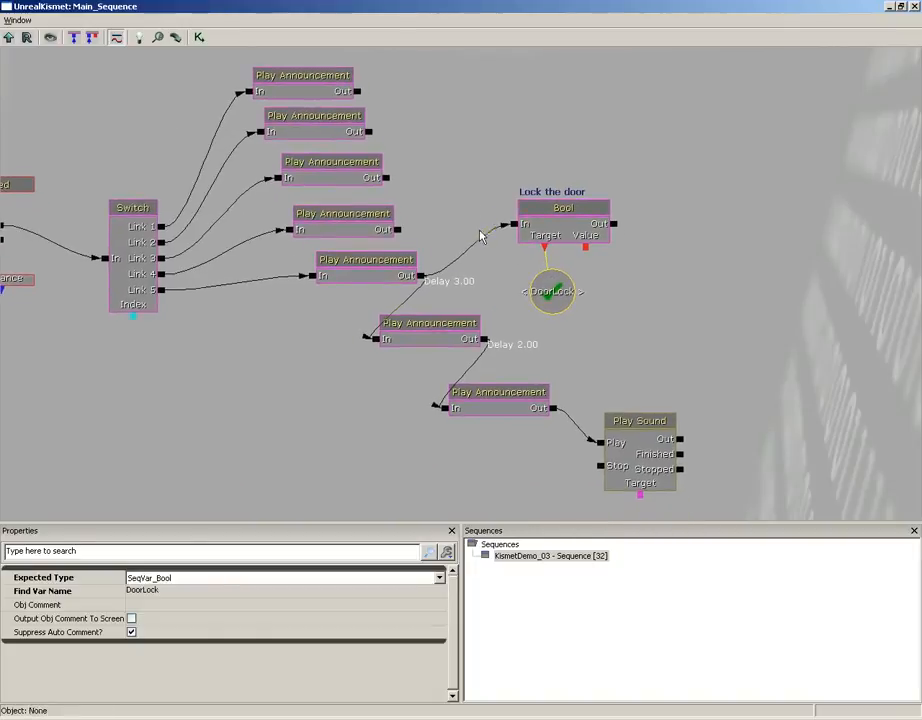
left_click(557, 208)
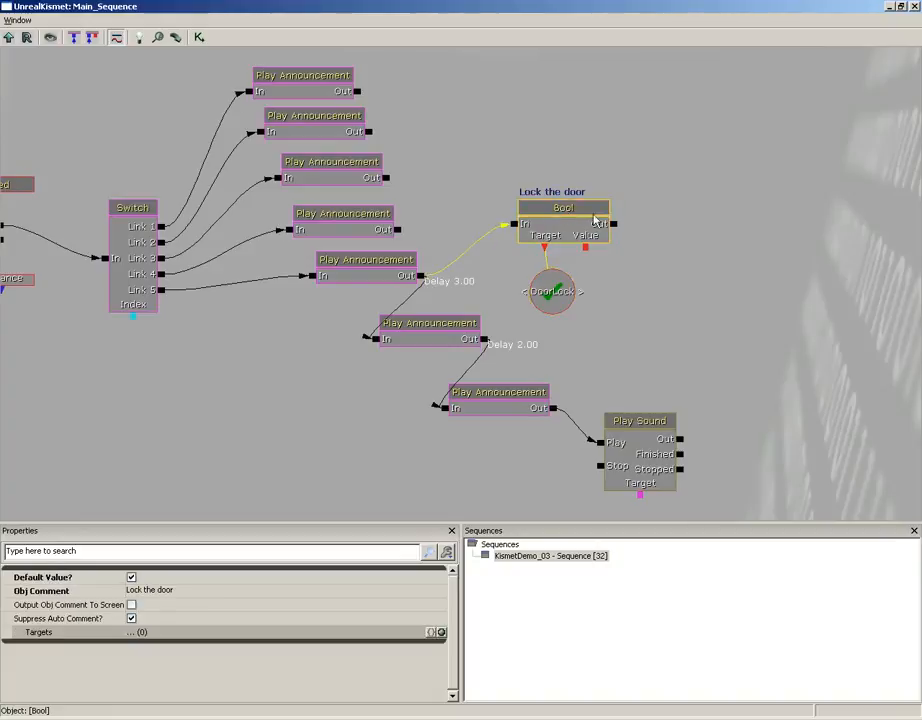
left_click(558, 284)
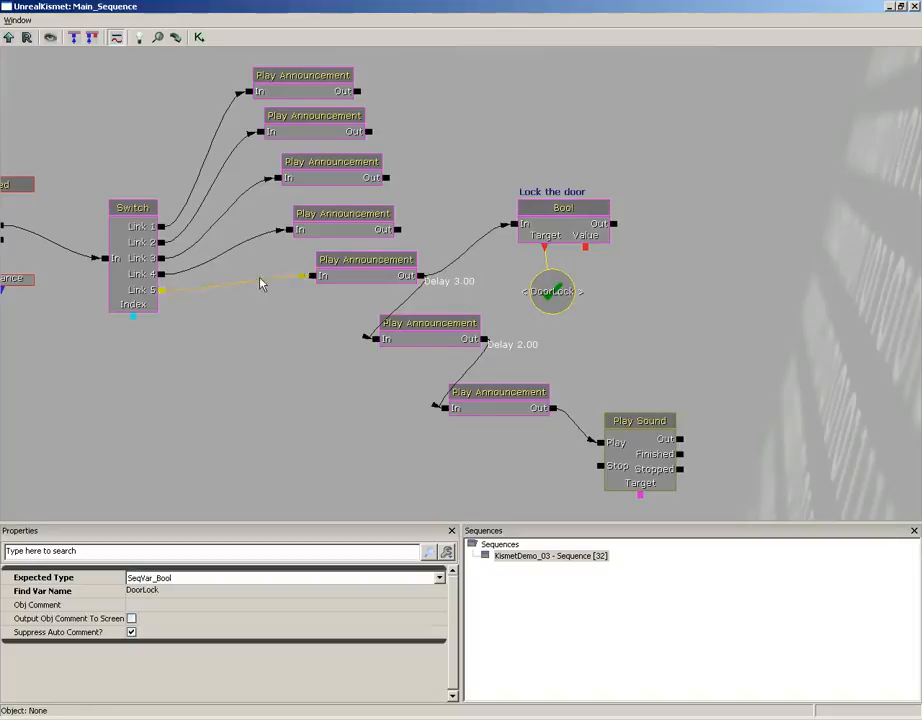
- Delete the unnamed Bool variable shared by the two Compare Bool conditions in the Door Network
left_click_drag(262, 283, 420, 319)
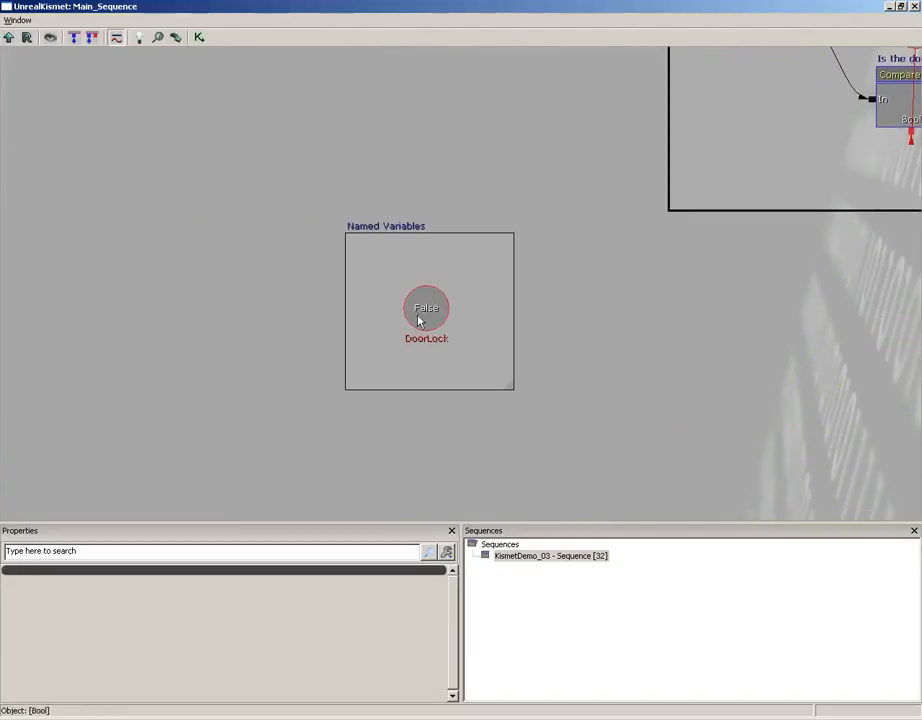
left_click(433, 323)
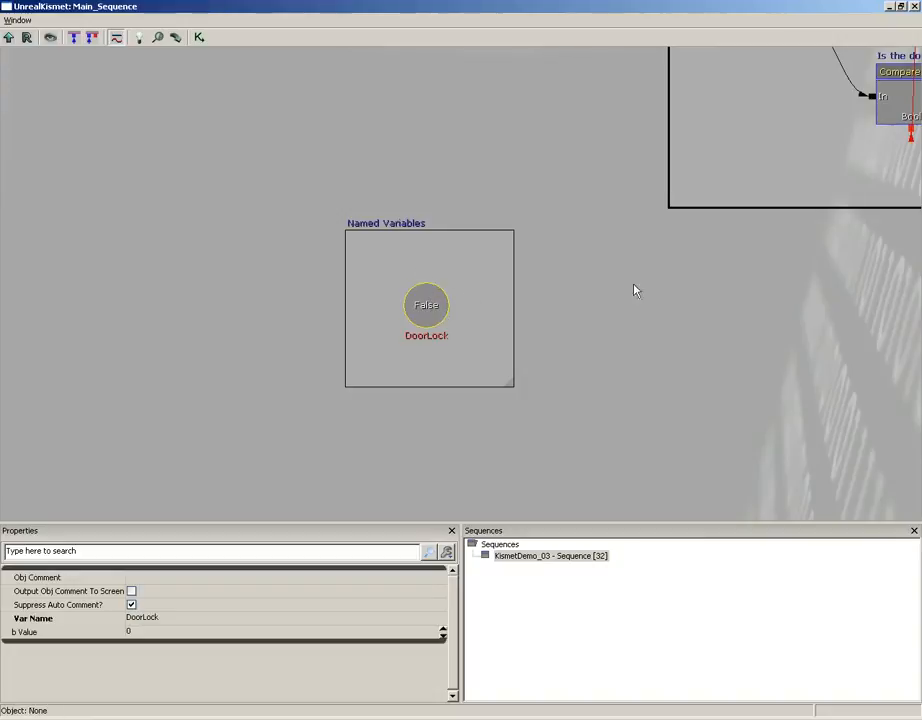
left_click_drag(633, 291, 297, 469)
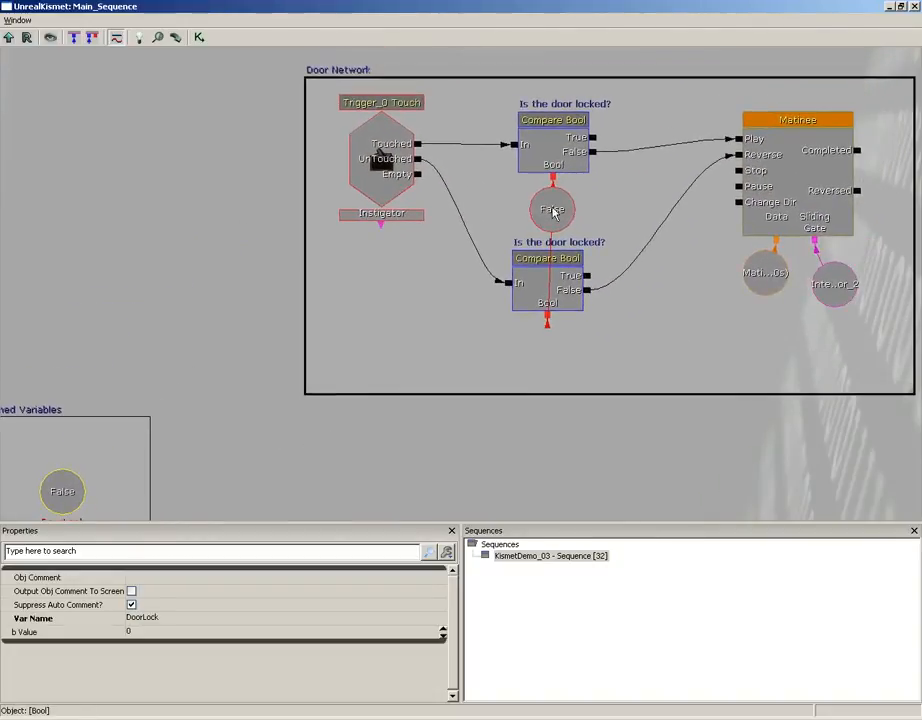
left_click(553, 210)
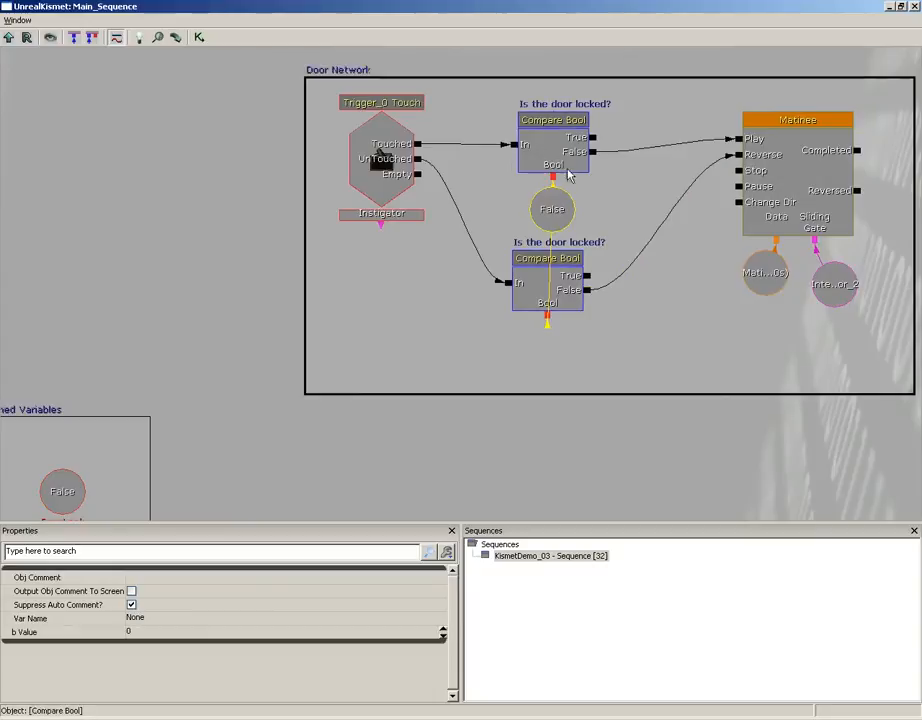
key("Delete")
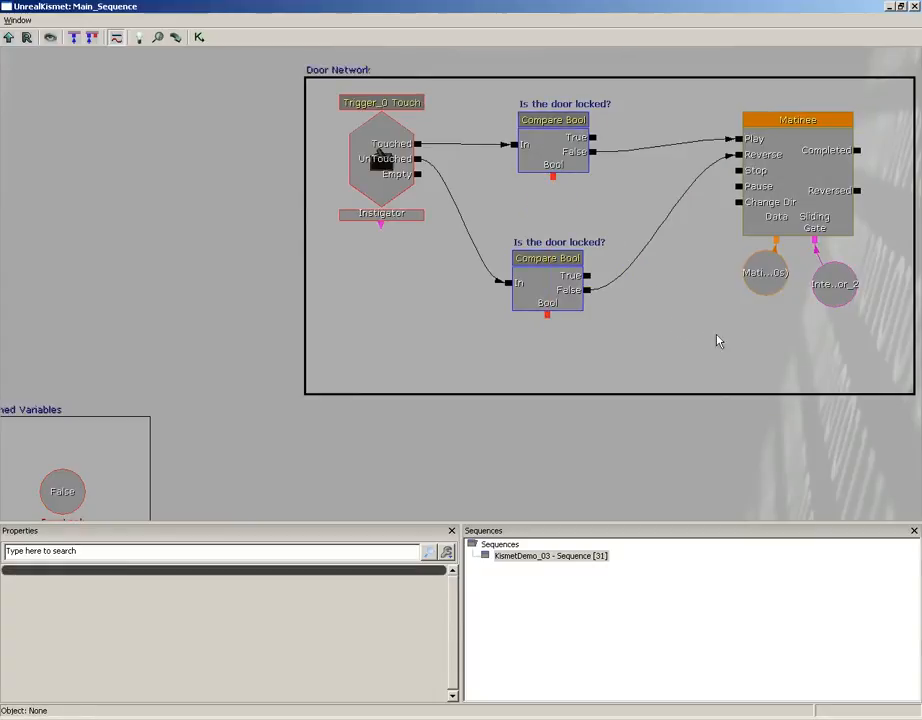
- Copy the DoorLock named variable from under the "Lock the door" Bool into the Door Network and link it to the upper Compare Bool
left_click_drag(728, 339, 335, 134)
left_click_drag(826, 478, 513, 223)
left_click_drag(579, 243, 243, 244)
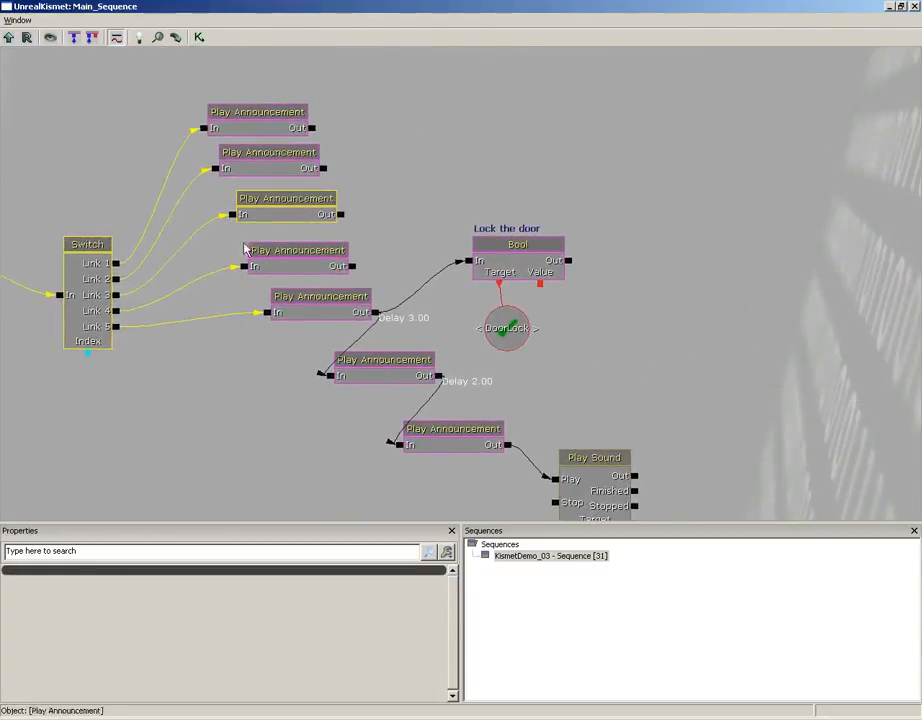
left_click(502, 344)
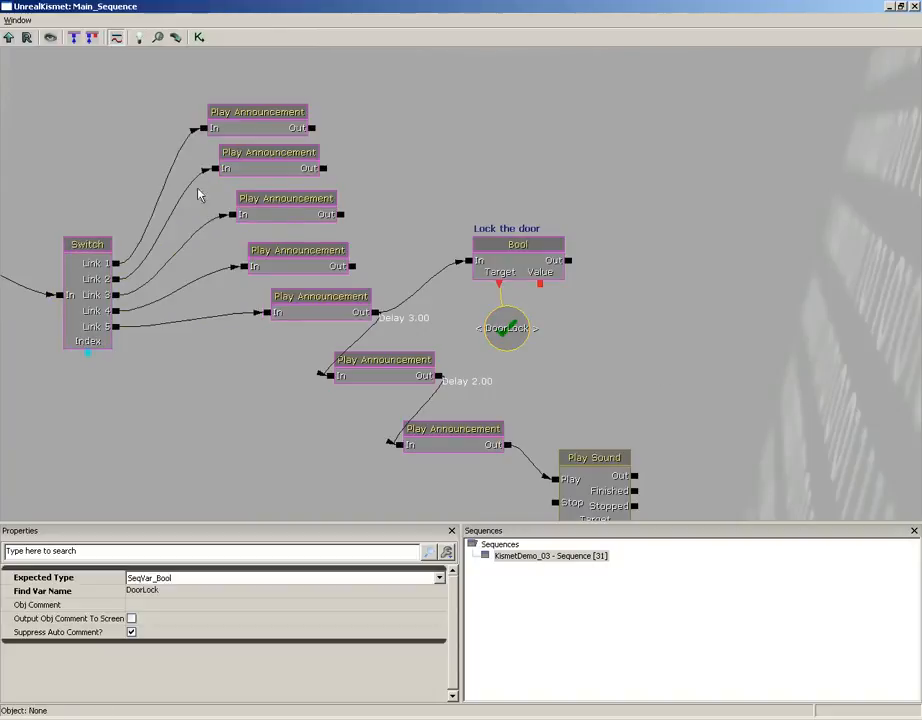
left_click_drag(200, 191, 572, 412)
left_click_drag(54, 185, 522, 423)
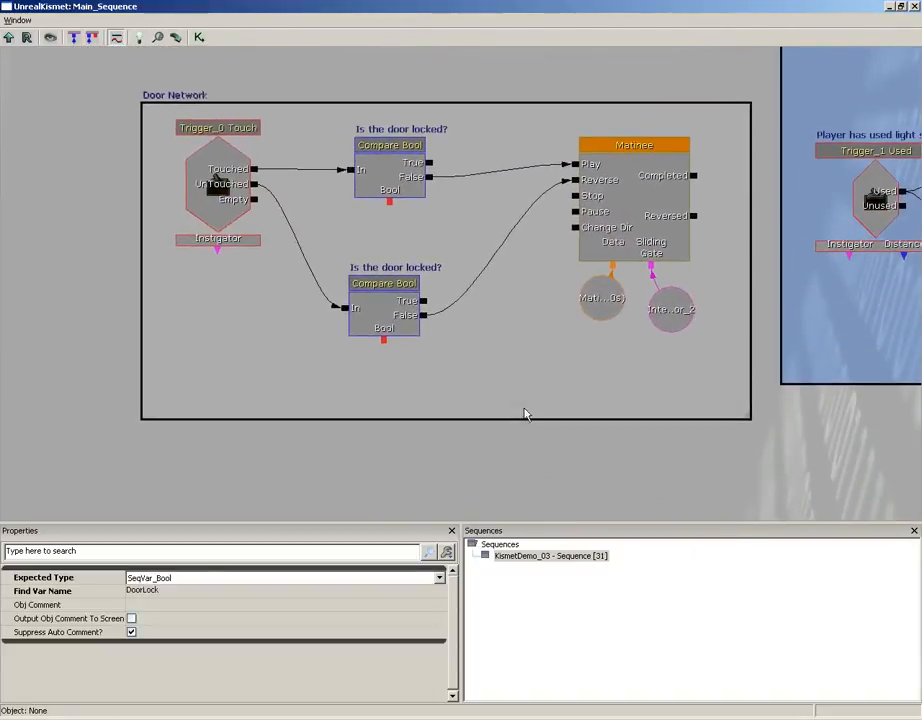
key("ctrl+v")
left_click_drag(482, 307, 390, 222, "ctrl")
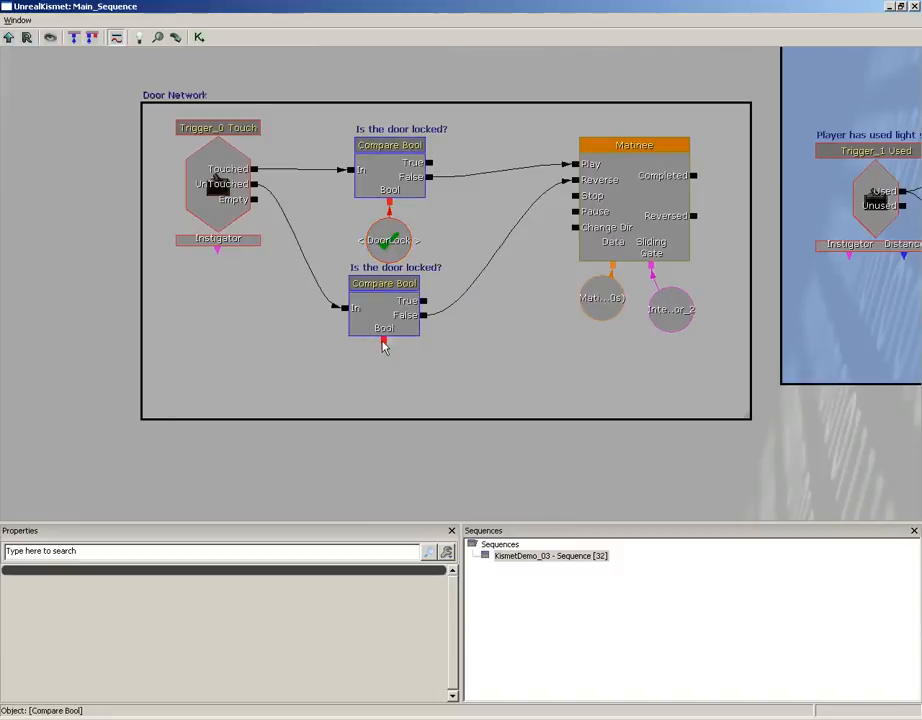
- Paste a second DoorLock named variable beneath the lower Compare Bool and link it to that condition's Bool connector
left_click_drag(383, 342, 385, 263)
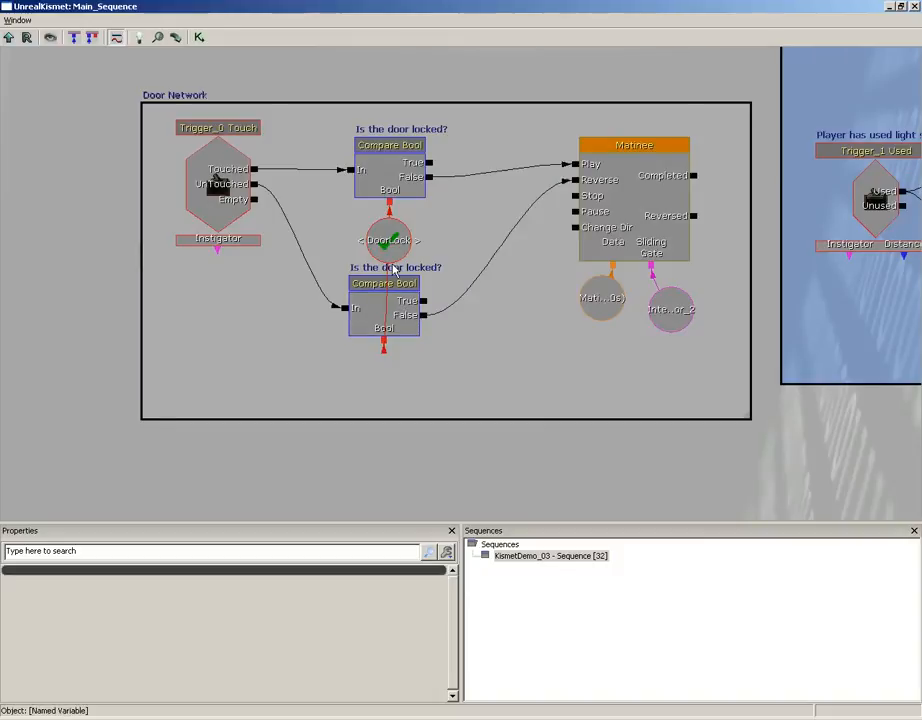
left_click(385, 343, "alt")
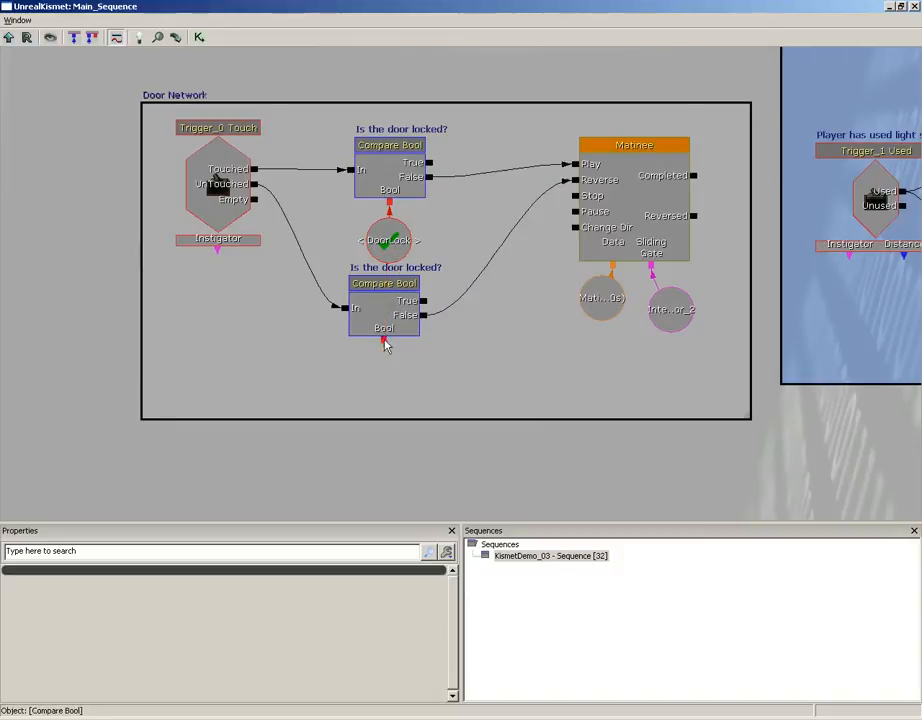
key("ctrl+v")
left_click_drag(493, 335, 370, 379, "ctrl")
left_click(389, 240)
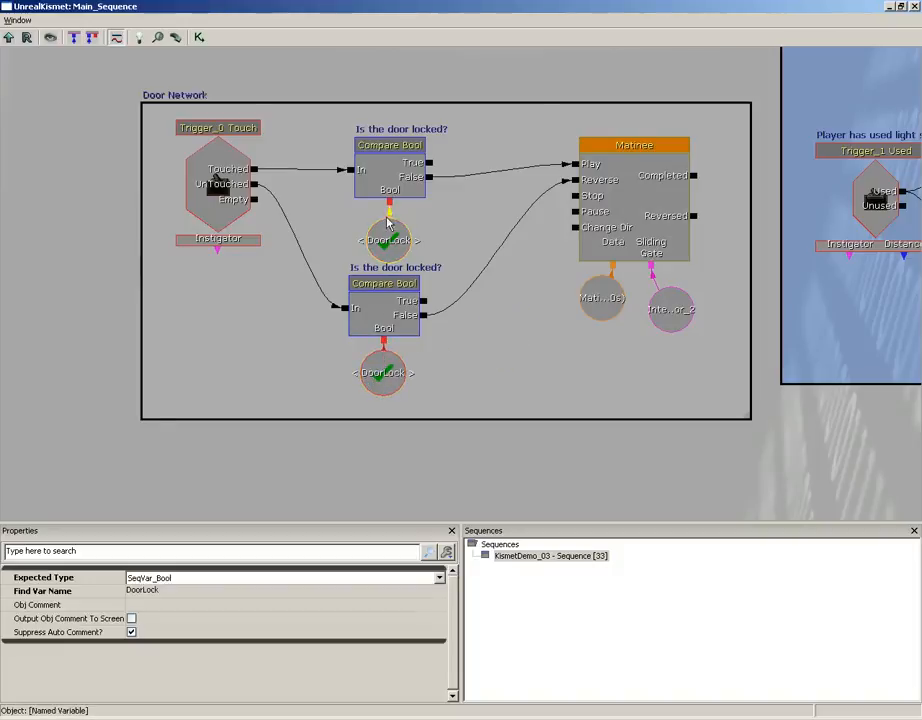
scroll(539, 303, "down", 3)
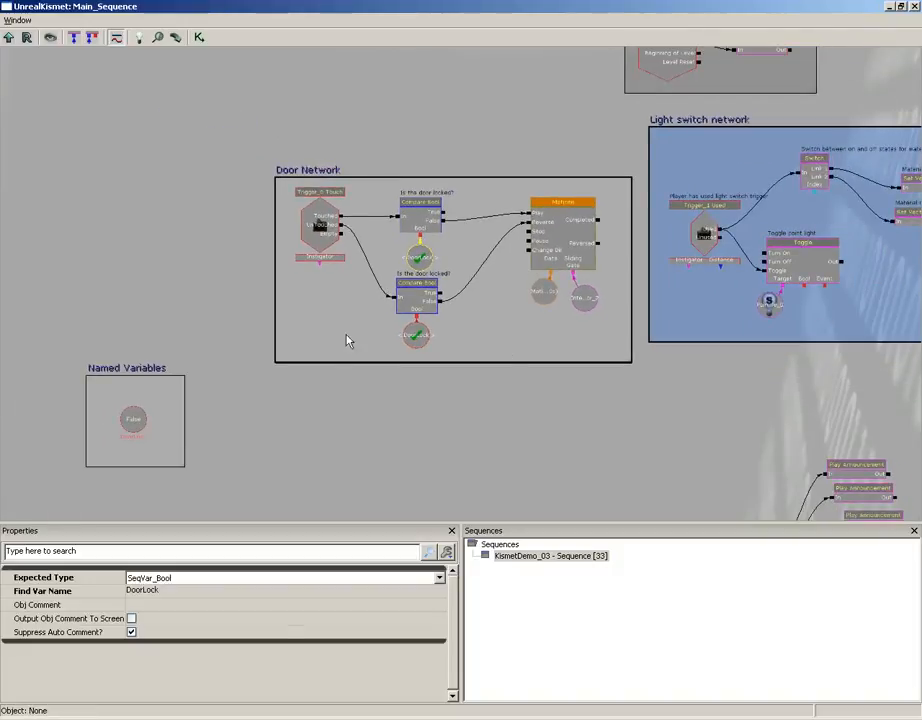
scroll(352, 342, "up", 3)
left_click_drag(352, 342, 302, 390)
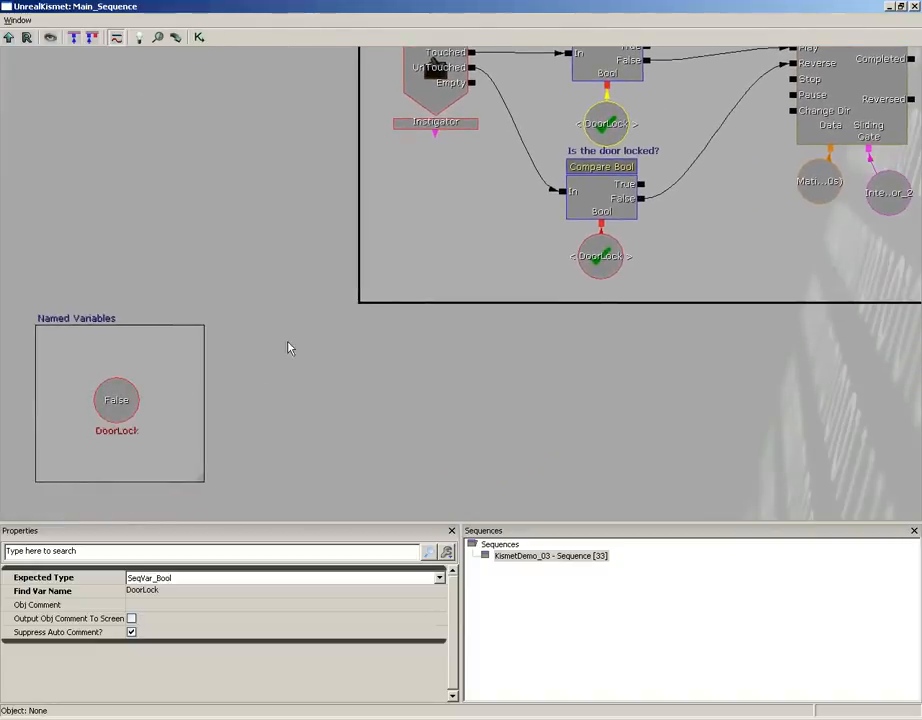
left_click_drag(399, 196, 278, 251)
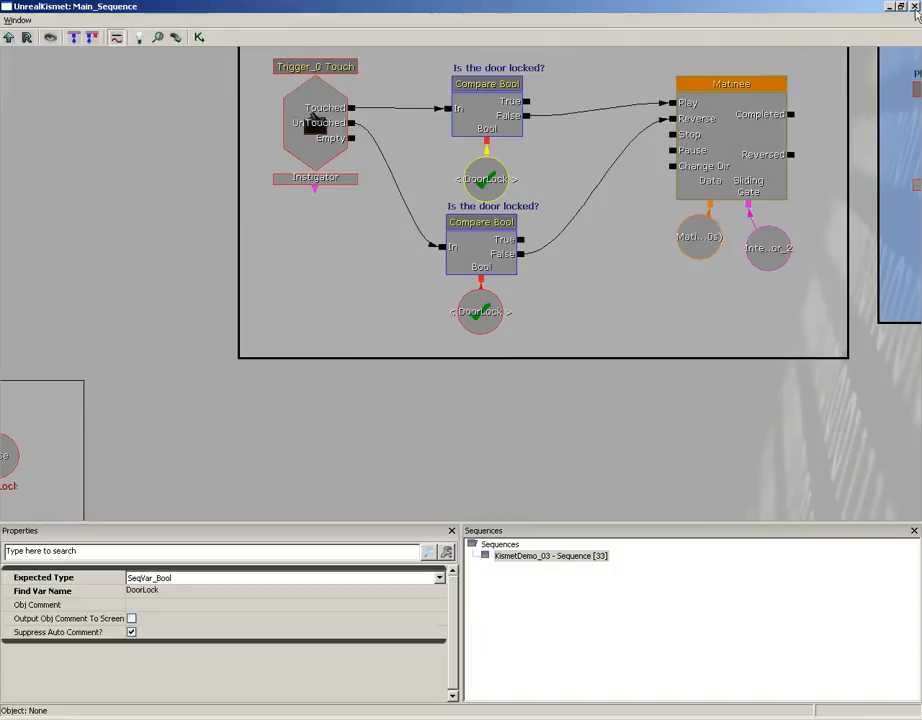
- Close Kismet, play the level from the room's floor and use the red wall switch until its final warning
left_click(915, 7)
right_click(402, 493)
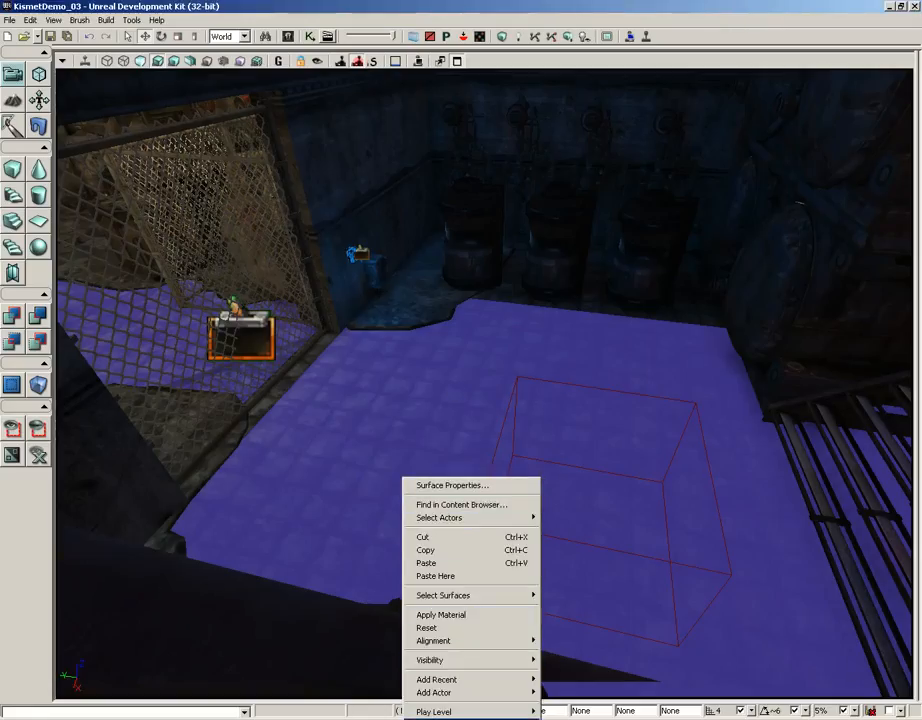
left_click(446, 717)
key("w")
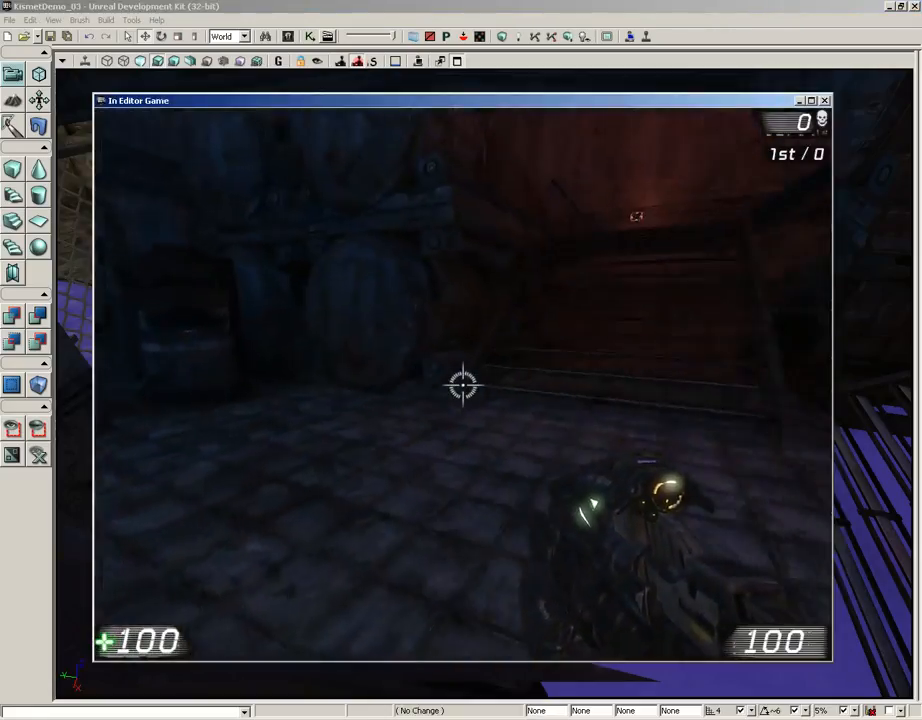
key("w")
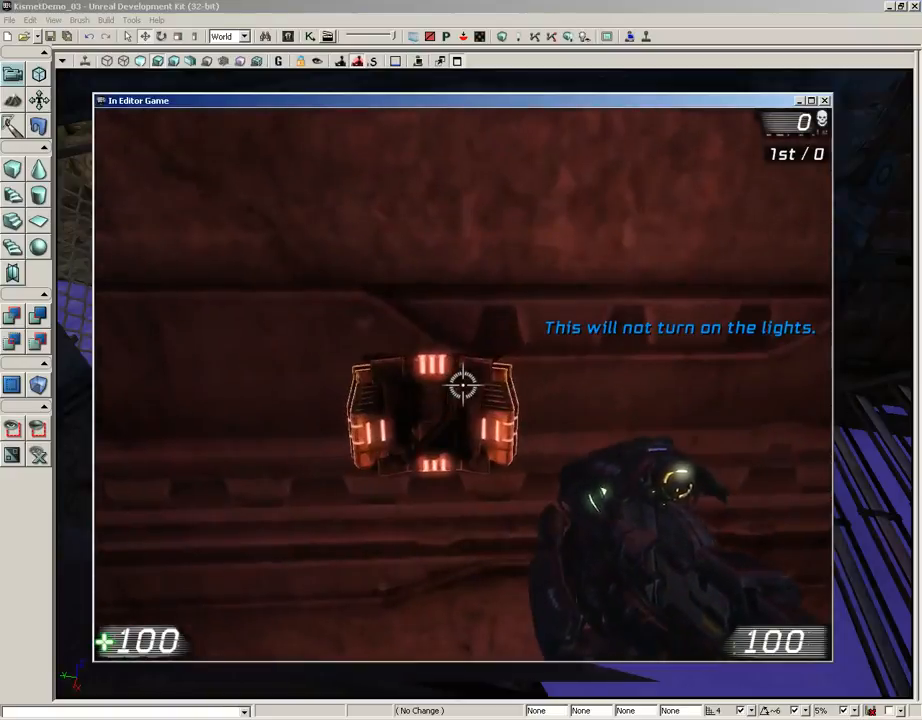
key("e")
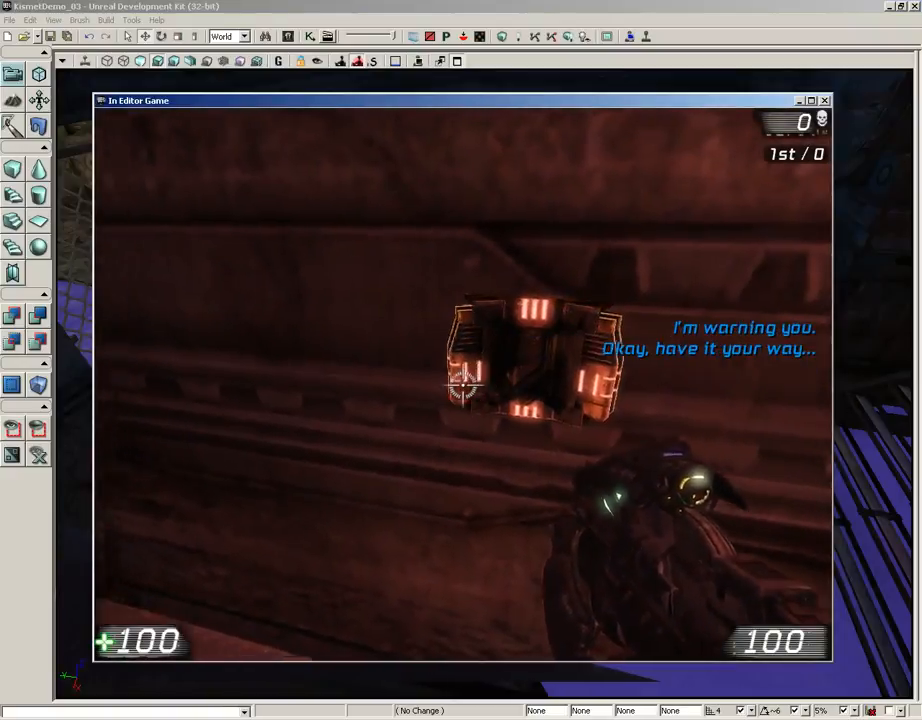
- Walk up to the sliding gate to test whether it is locked, and end the play session
key("w")
key("w")
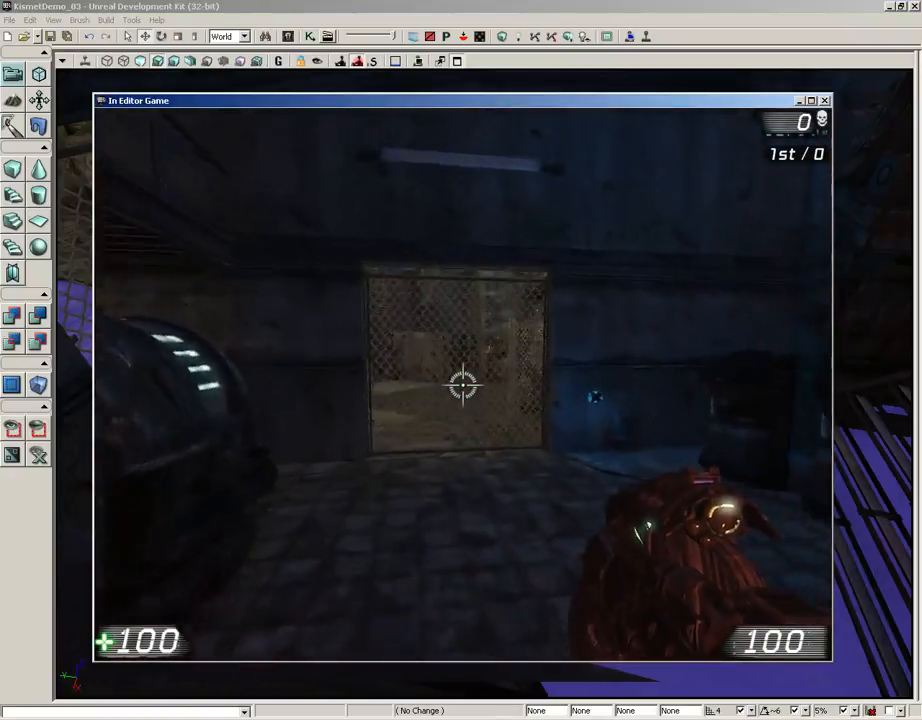
key("s")
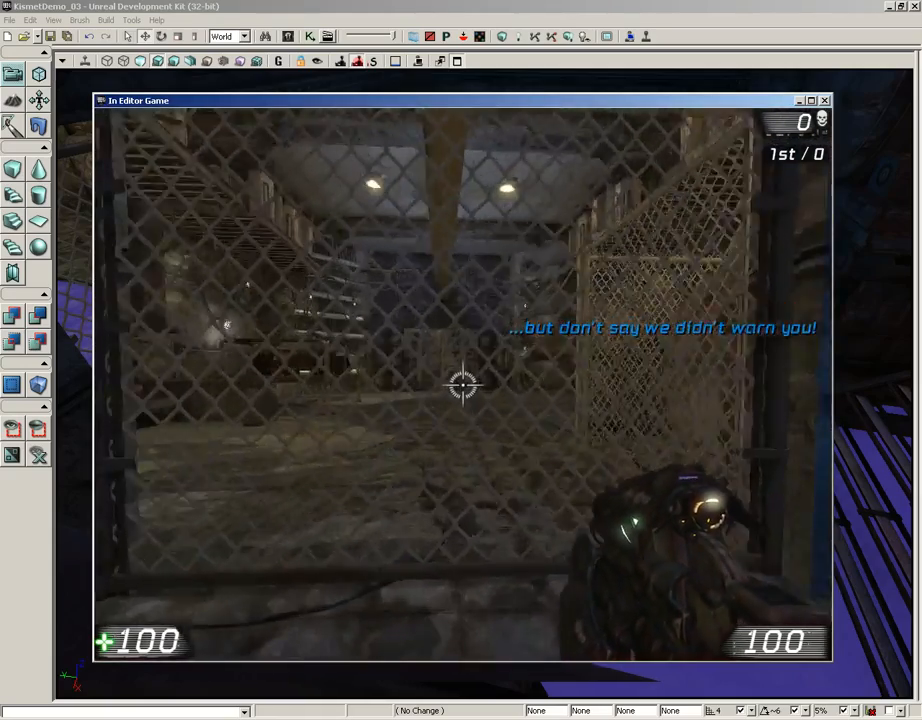
key("w")
key("s")
key("Escape")
- Play the level again from the floor, approach the sliding gate, and use the red switch through all its warnings
right_click(410, 520)
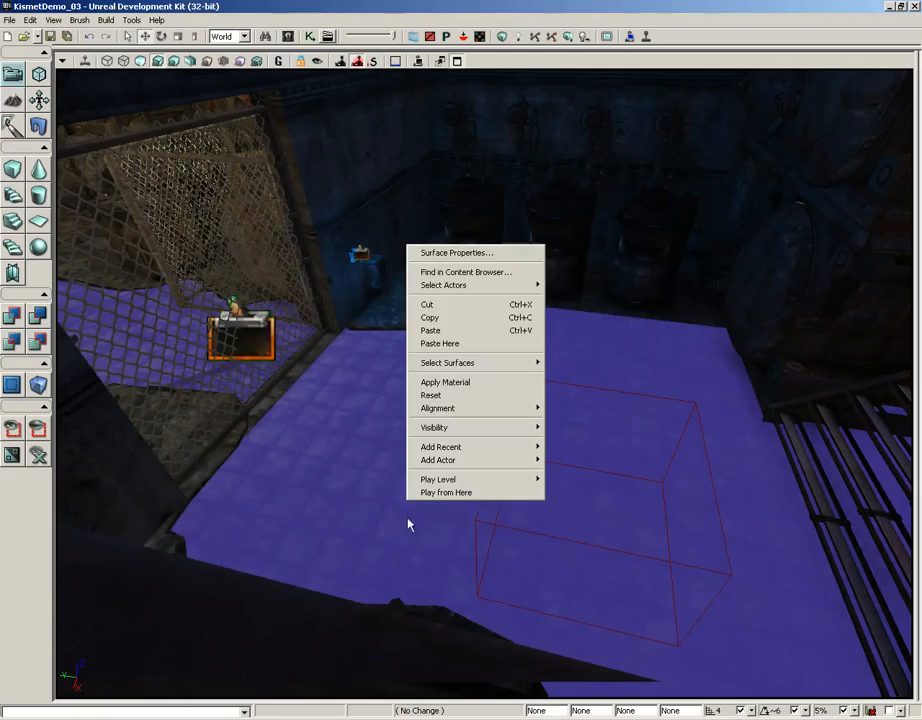
left_click(449, 492)
key("w")
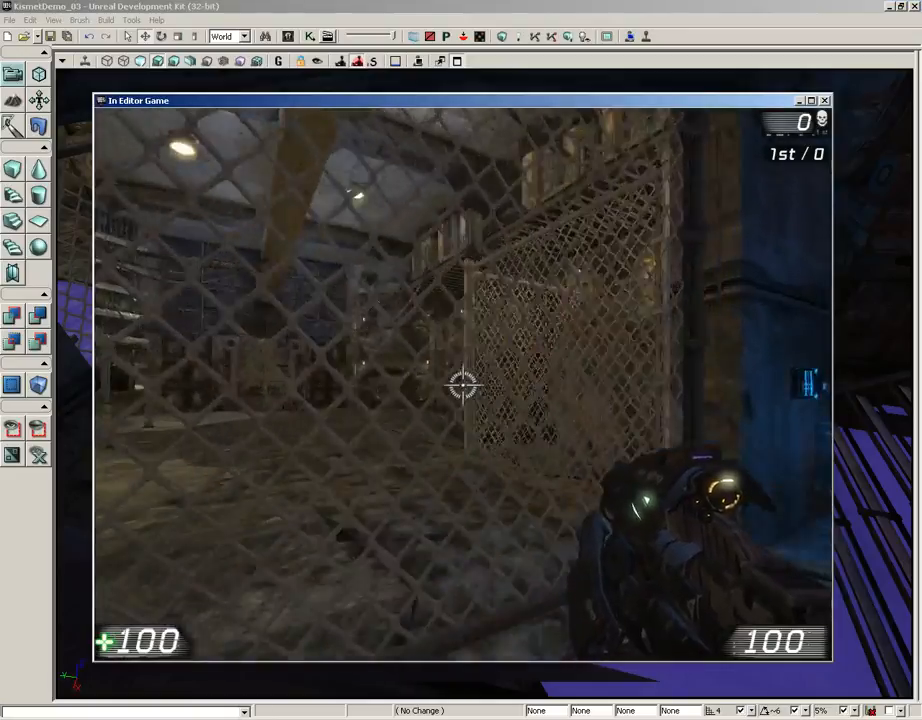
key("s")
key("w")
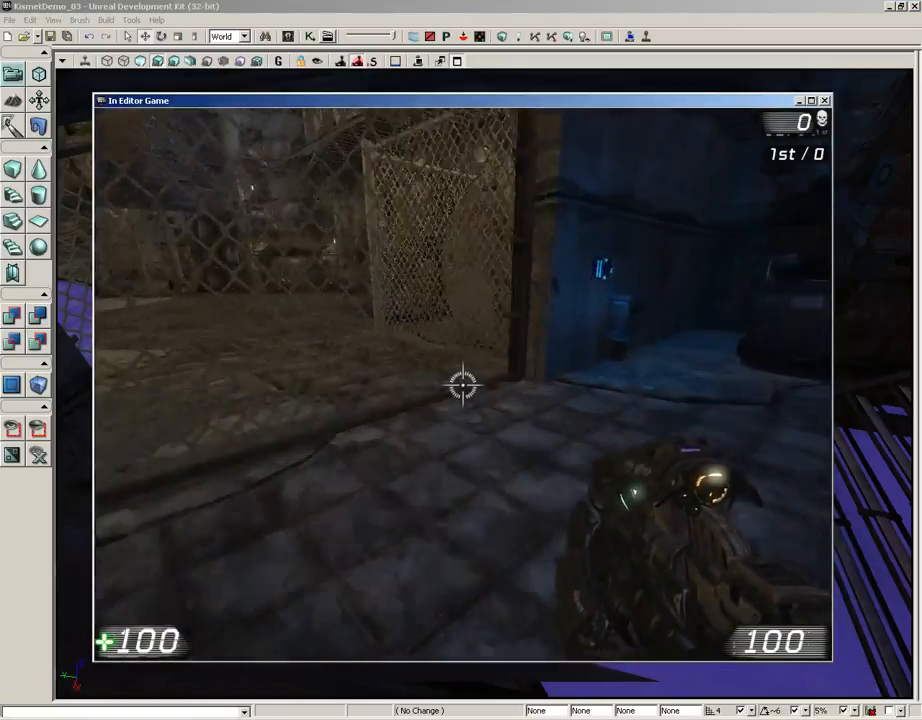
key("w")
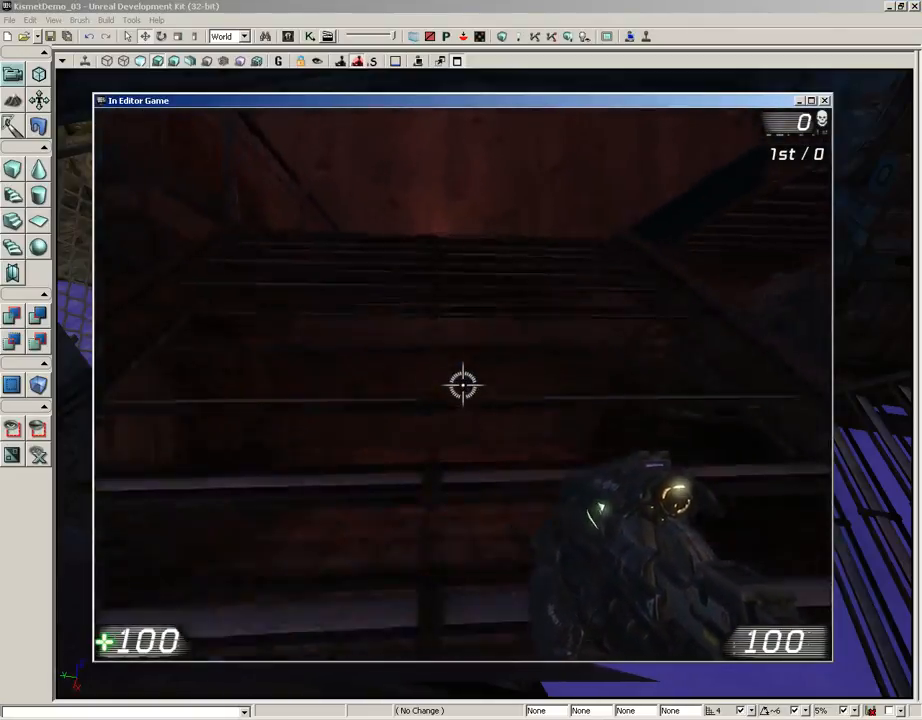
key("e")
key("e")
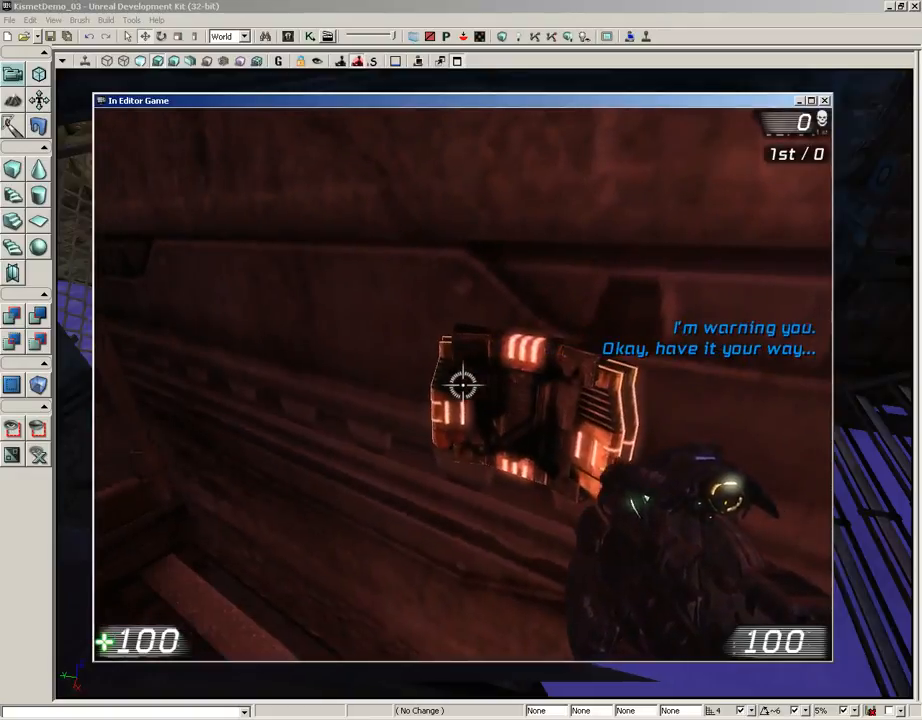
- Run back to the sliding gate during the announcements to test its lock timing, and end the play session
key("w")
key("w")
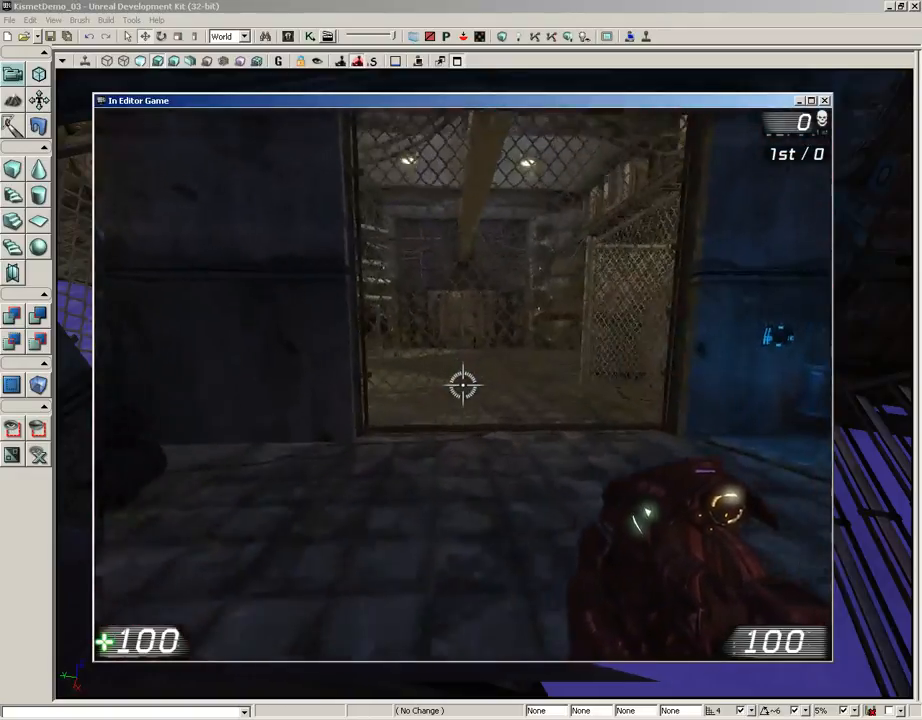
key("w")
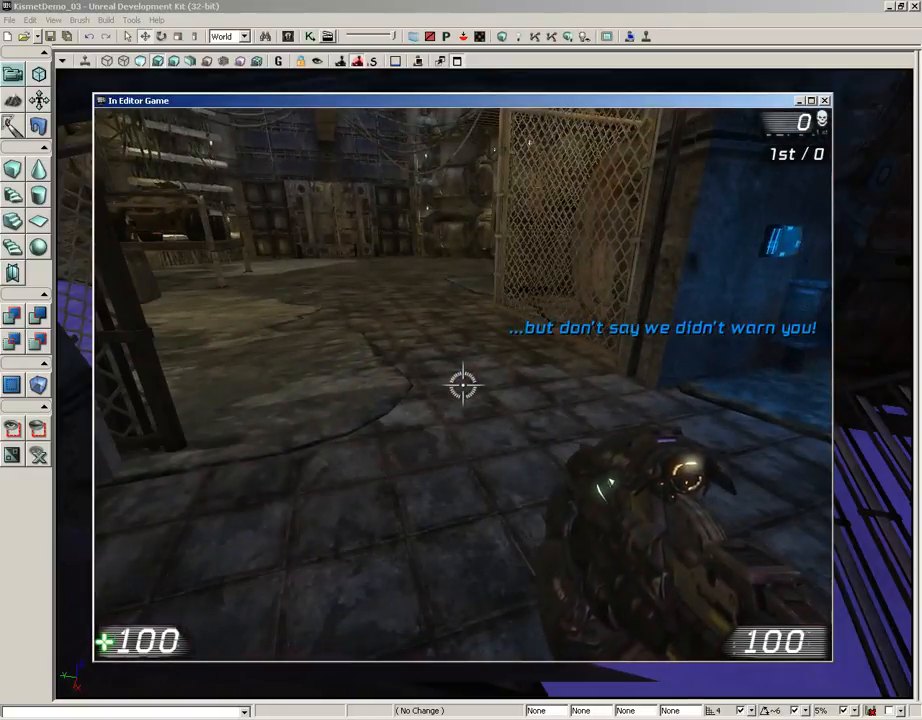
key("w")
key("s")
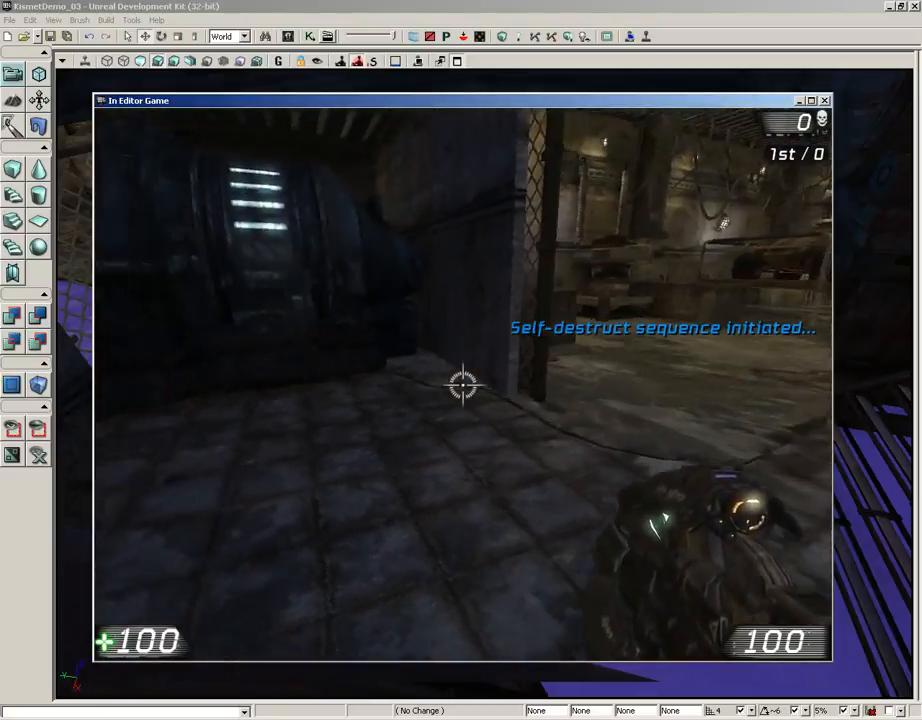
key("w")
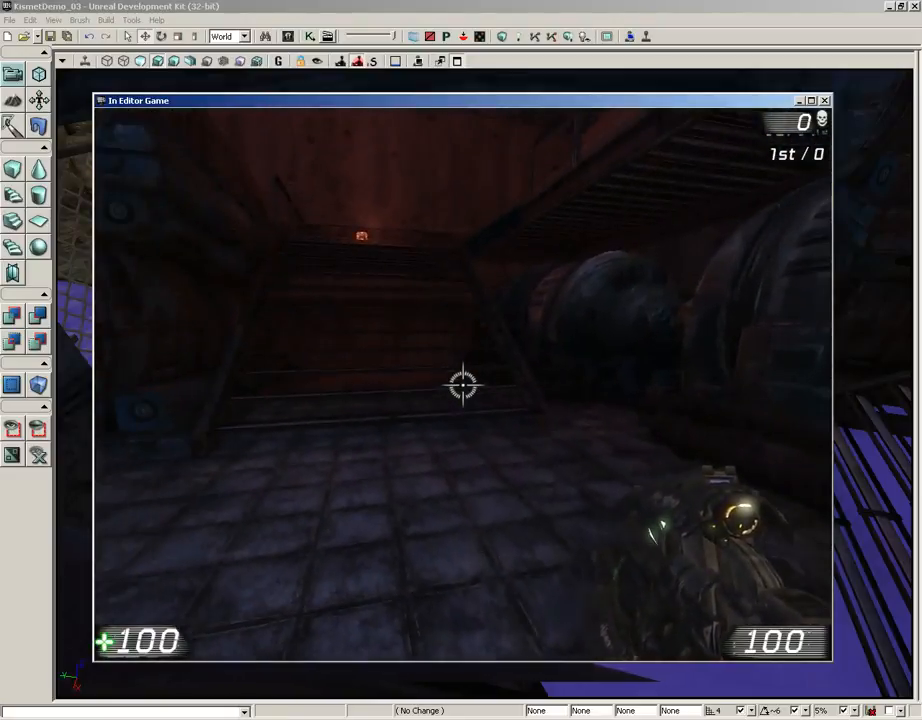
key("Escape")
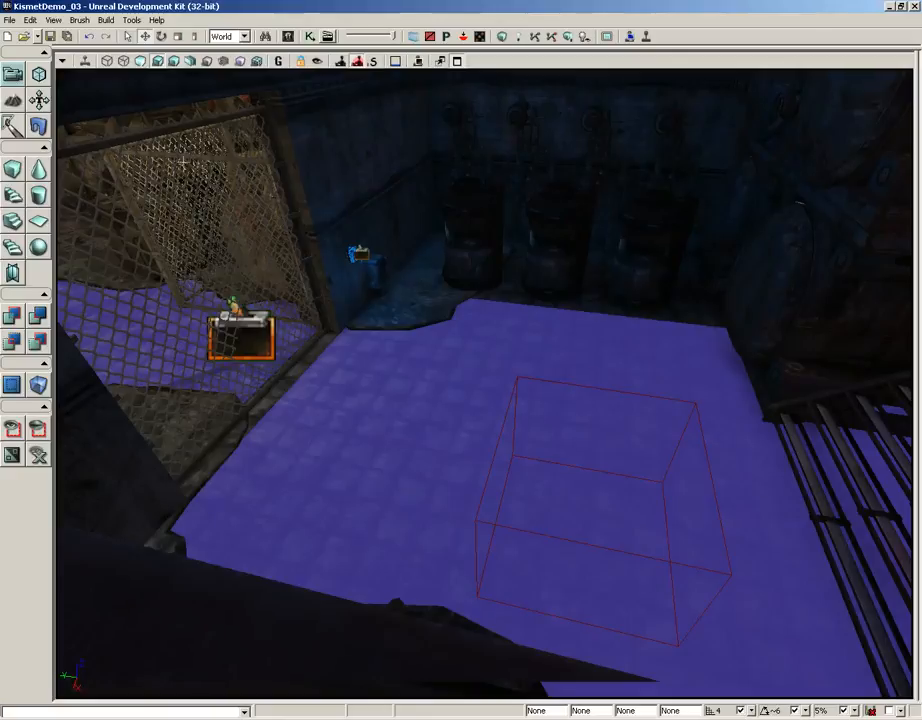
- In Kismet, break the link from the fifth Play Announcement's Out to the "Lock the door" Bool's In
left_click(309, 36)
left_click_drag(611, 302, 392, 99)
left_click_drag(678, 306, 300, 193)
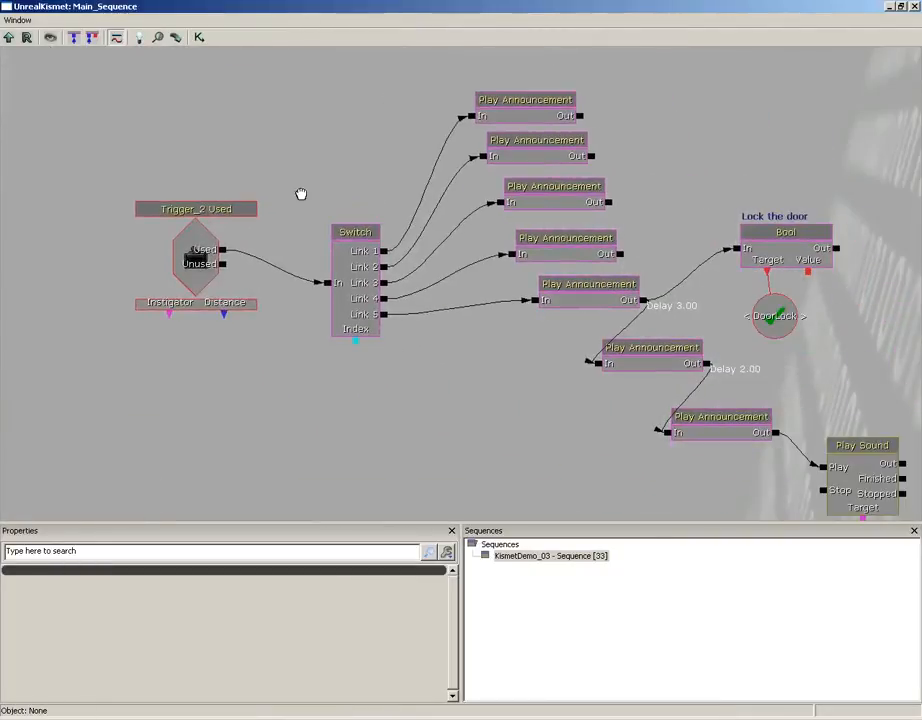
left_click(624, 292)
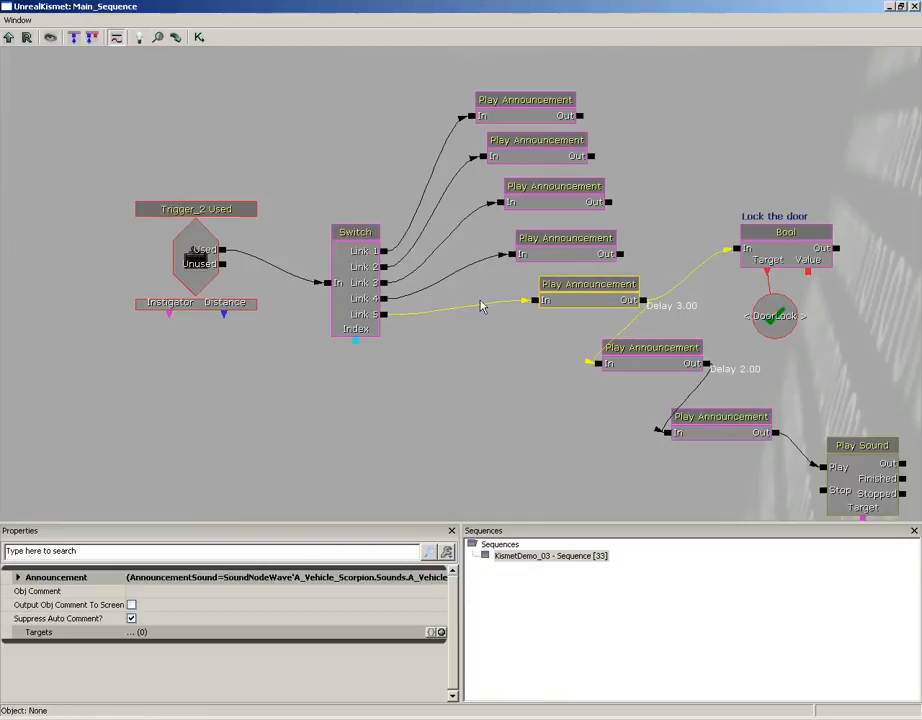
left_click(737, 252, "alt")
- Move the "Lock the door" Bool and its DoorLock variable beside the Switch and connect Link 5 to the Bool's In
left_click_drag(757, 184, 862, 319, "ctrl+alt")
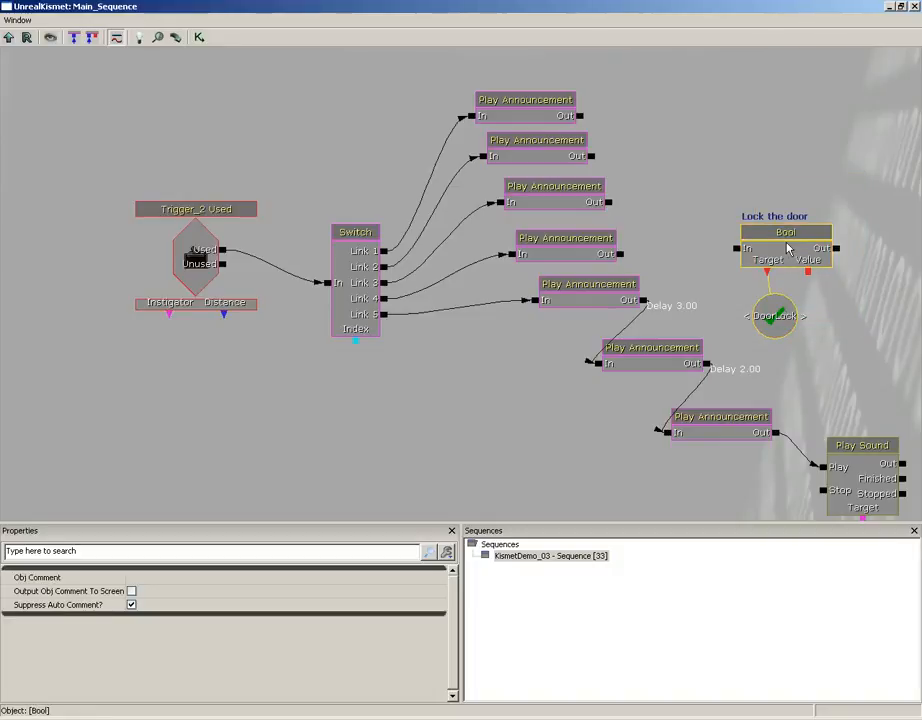
left_click_drag(787, 248, 470, 374, "ctrl")
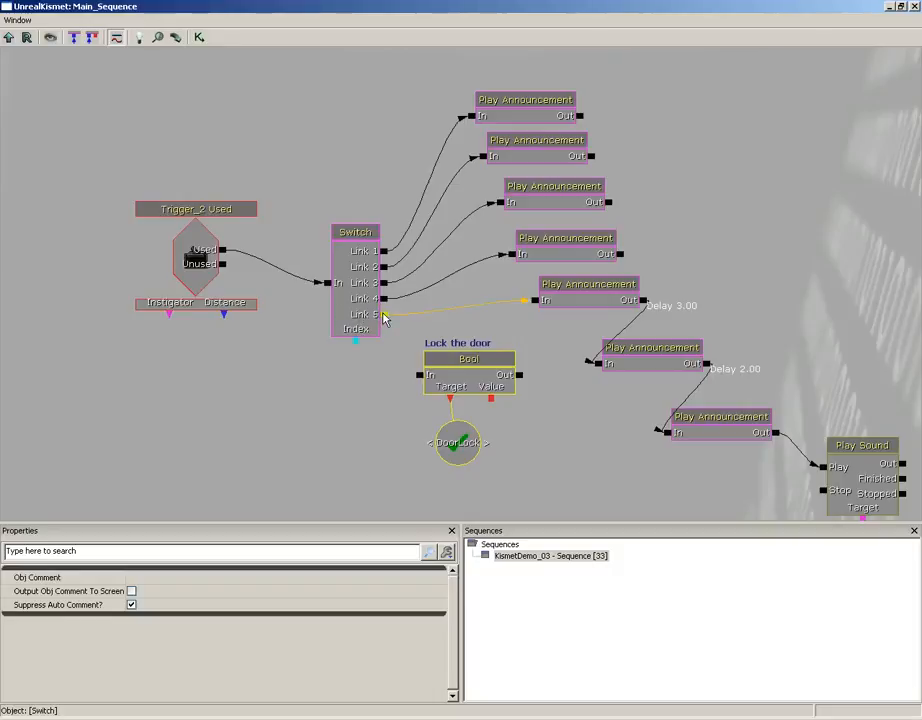
left_click_drag(384, 318, 426, 376)
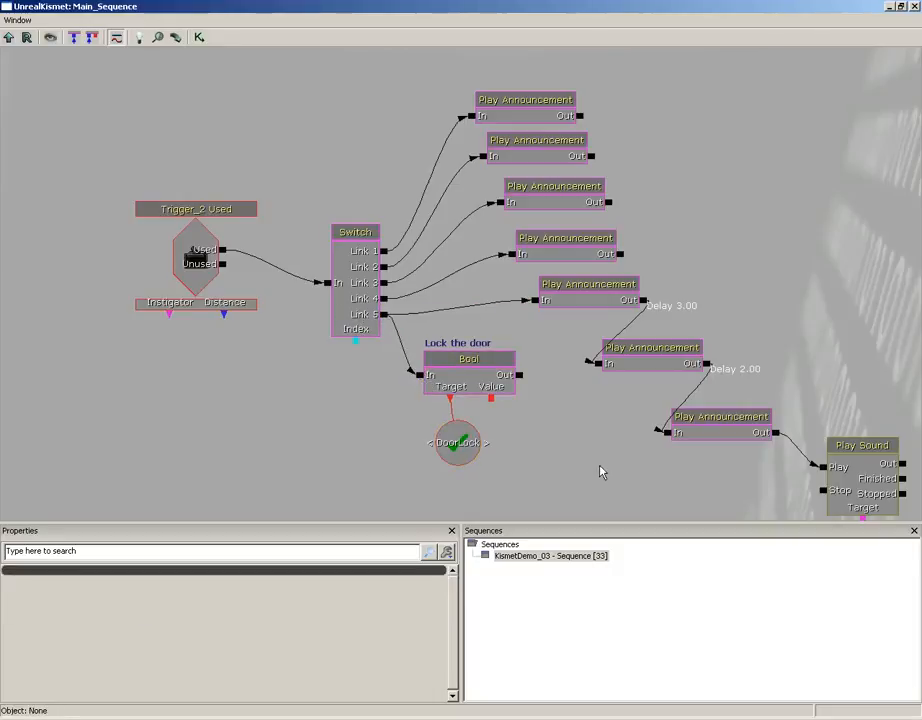
- Close Kismet, play the level from the floor, and use the red switch repeatedly through all its warnings
left_click(912, 6)
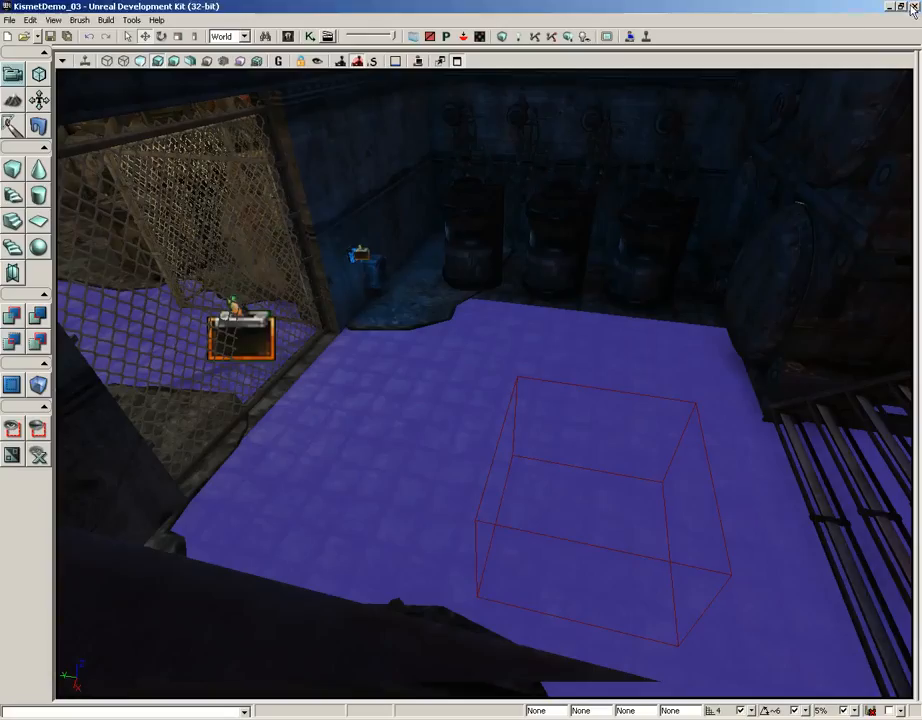
right_click(383, 461)
left_click(433, 692)
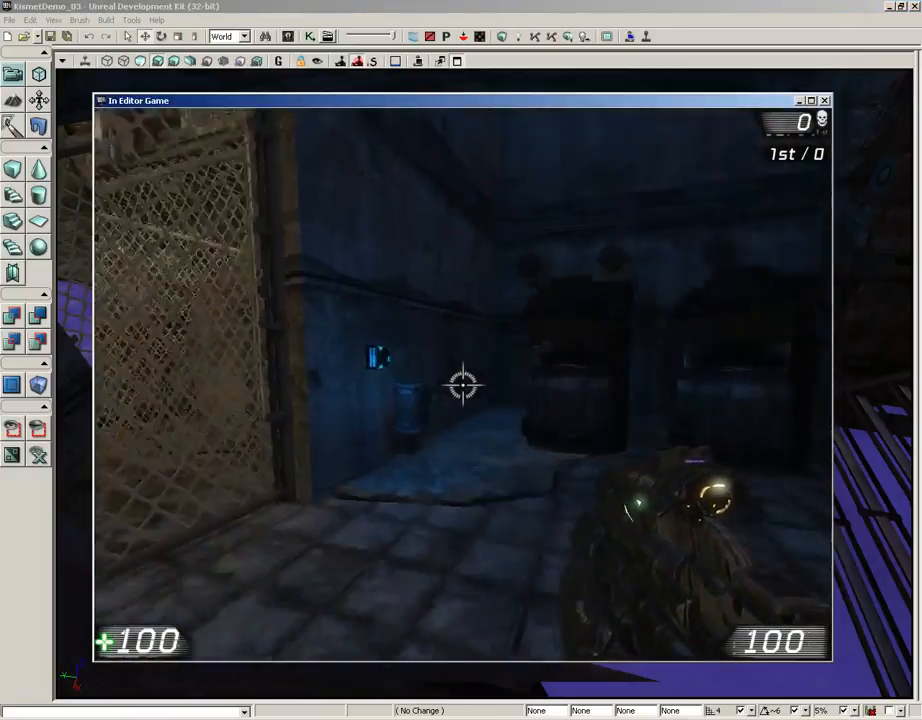
key("s")
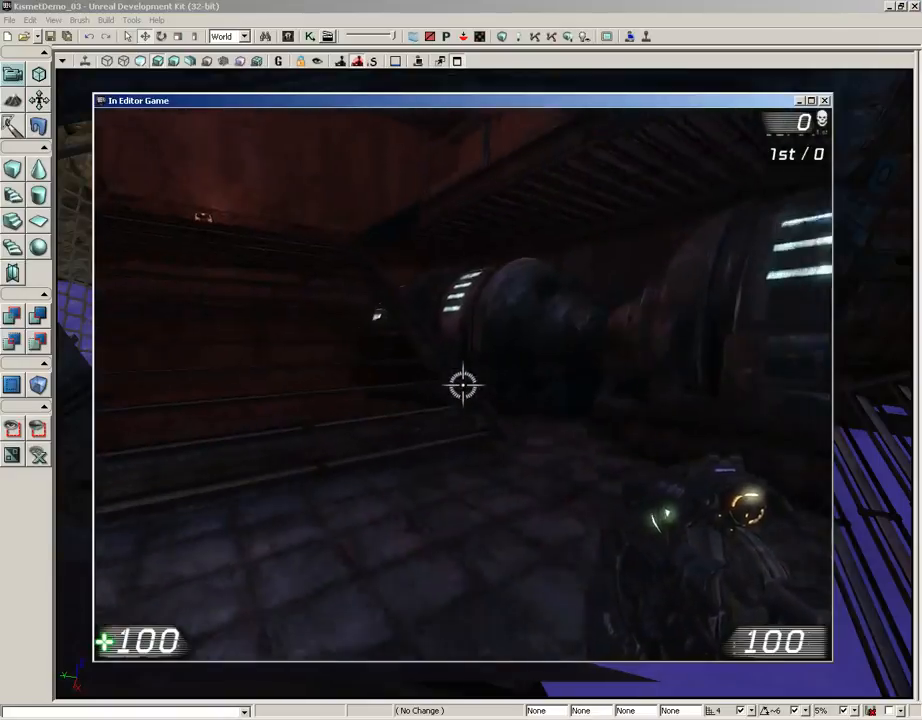
key("w")
key("e")
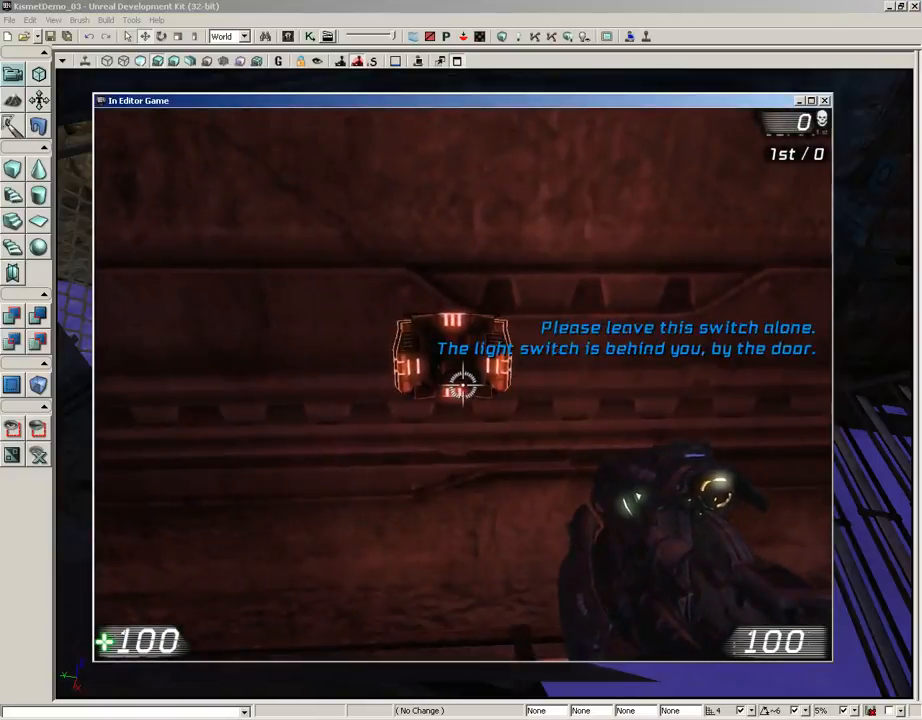
key("e")
- Run back to the sliding gate during the announcements, test its lock by walking up to it and firing, and end the play session
key("w")
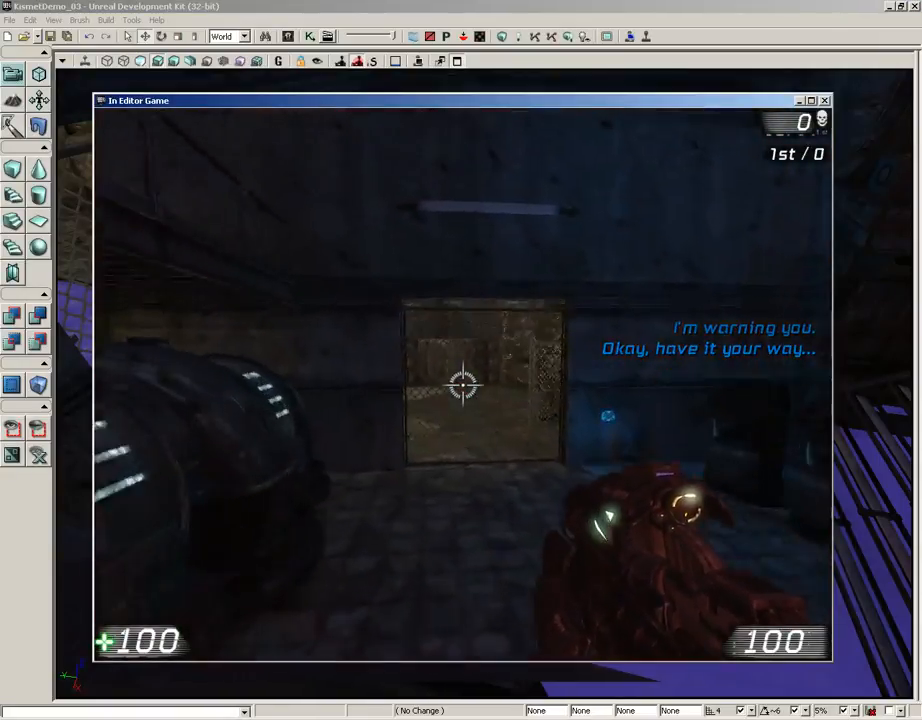
key("s")
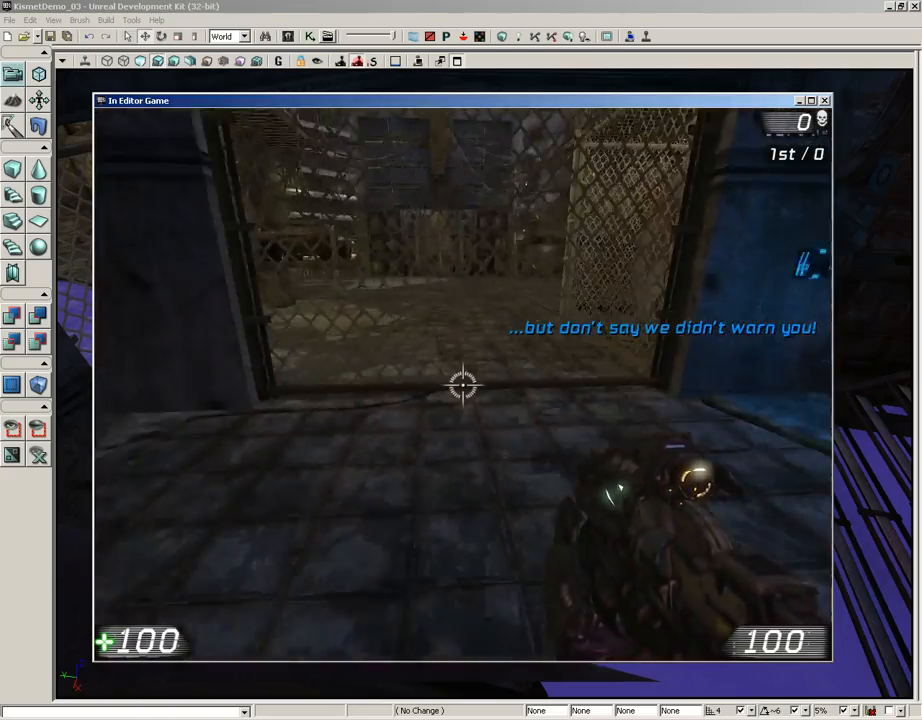
key("w")
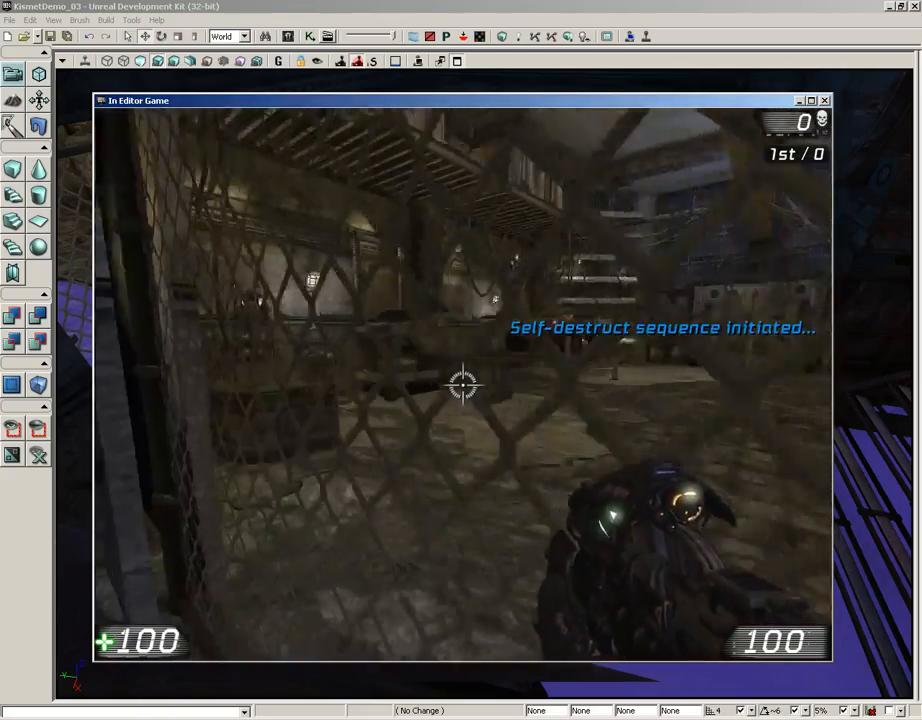
key("s")
left_click(463, 385)
key("w")
left_click(463, 385)
key("s")
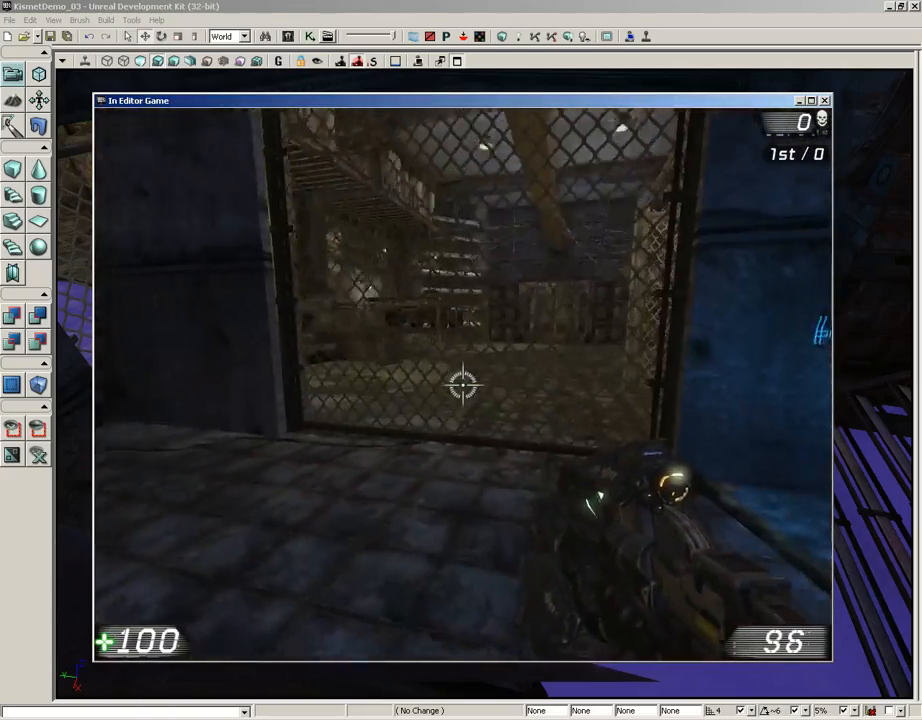
key("Escape")
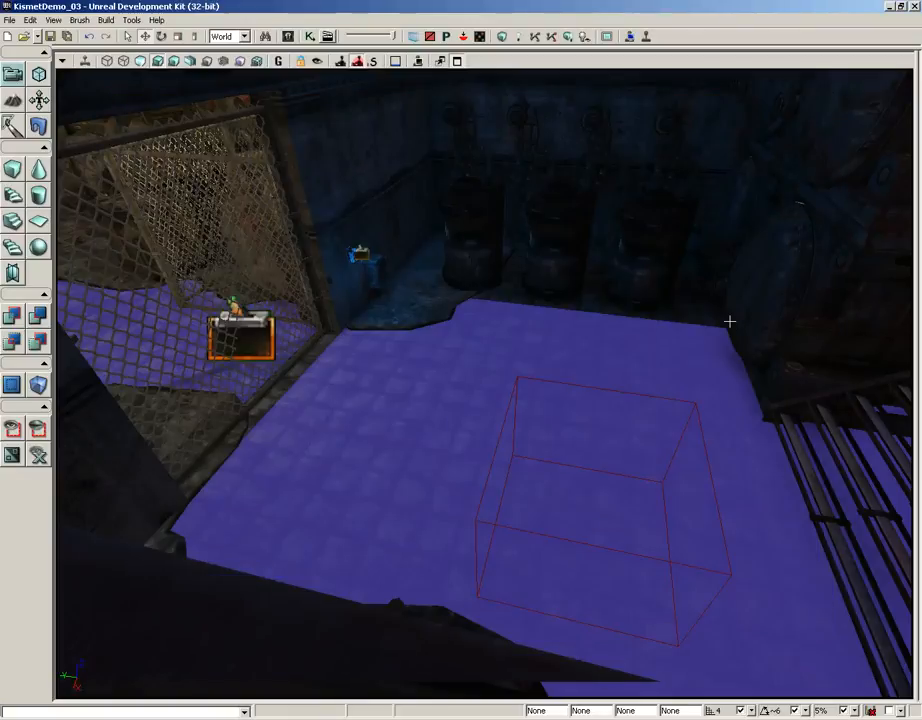
- In Kismet, collapse the whole Door Network, including its comment box, into a new sequence named DoorSystem
left_click(311, 37)
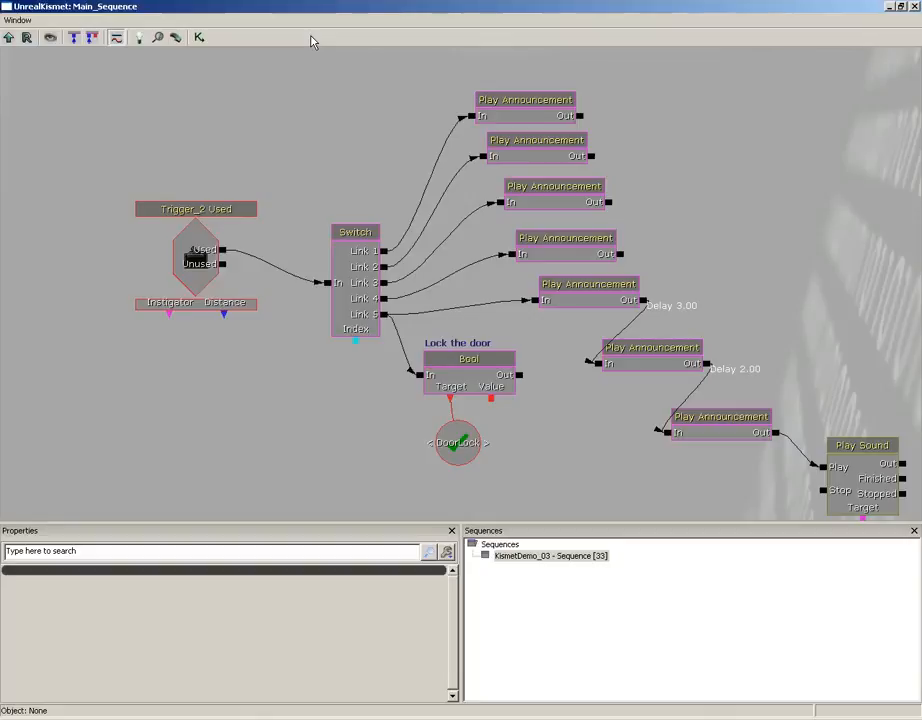
scroll(360, 144, "down", 5)
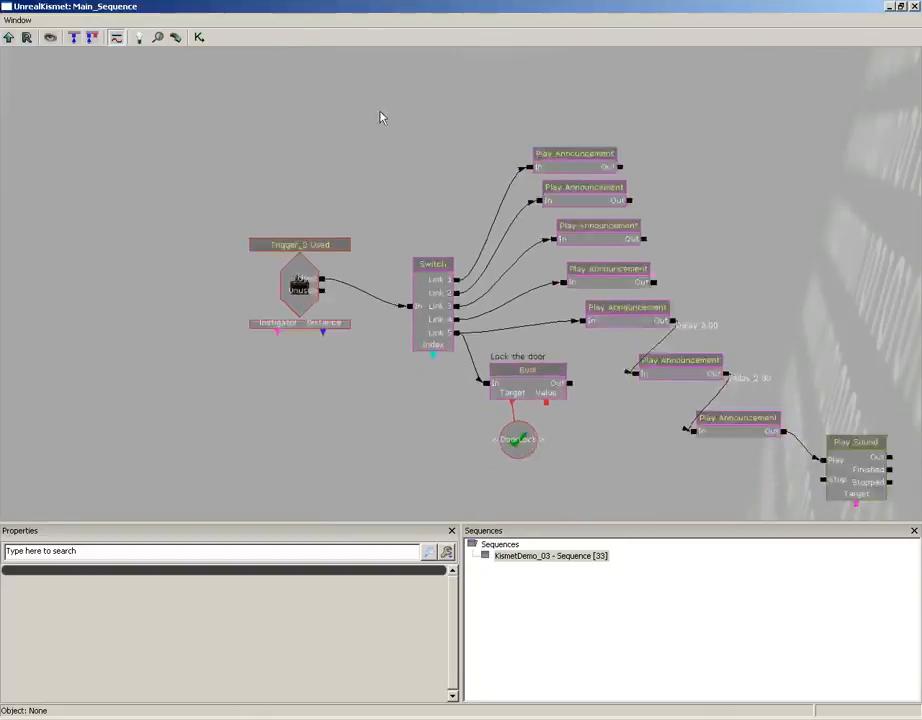
left_click_drag(393, 138, 485, 281)
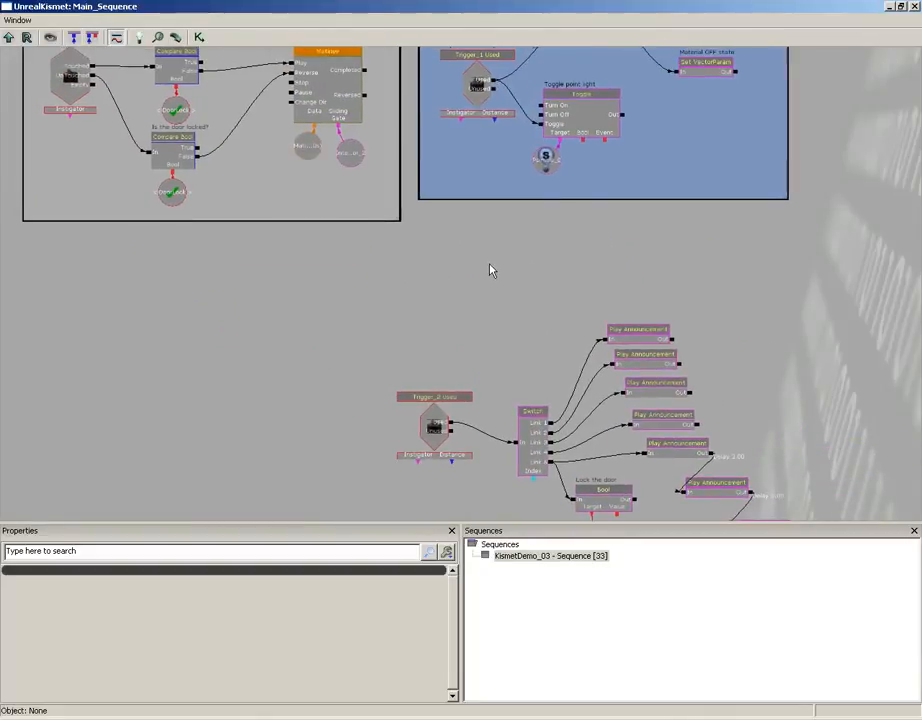
left_click_drag(400, 337, 480, 404)
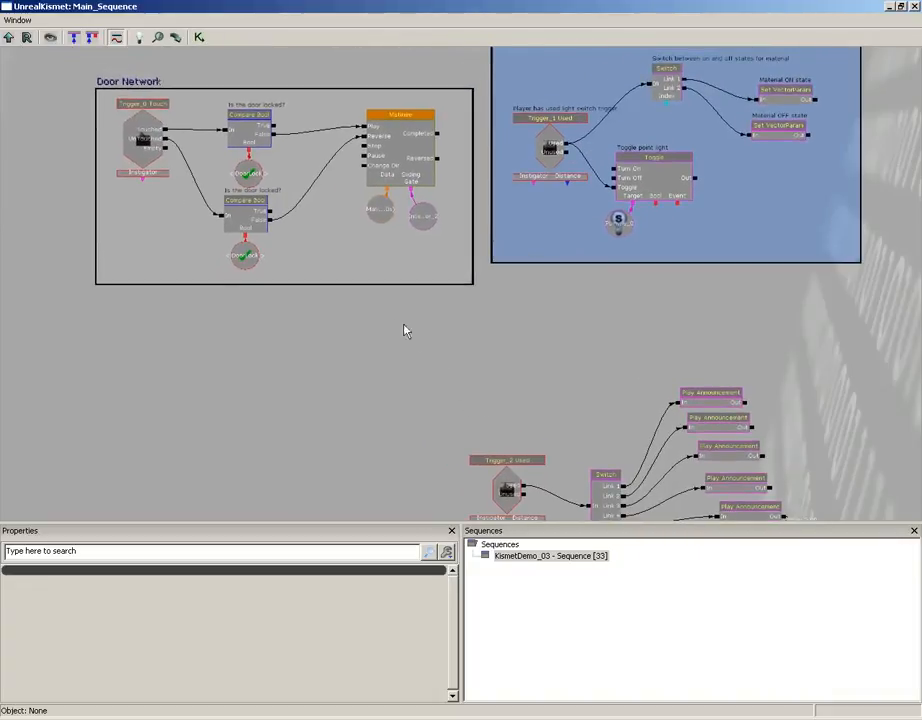
scroll(386, 331, "up", 2)
left_click_drag(386, 333, 424, 377)
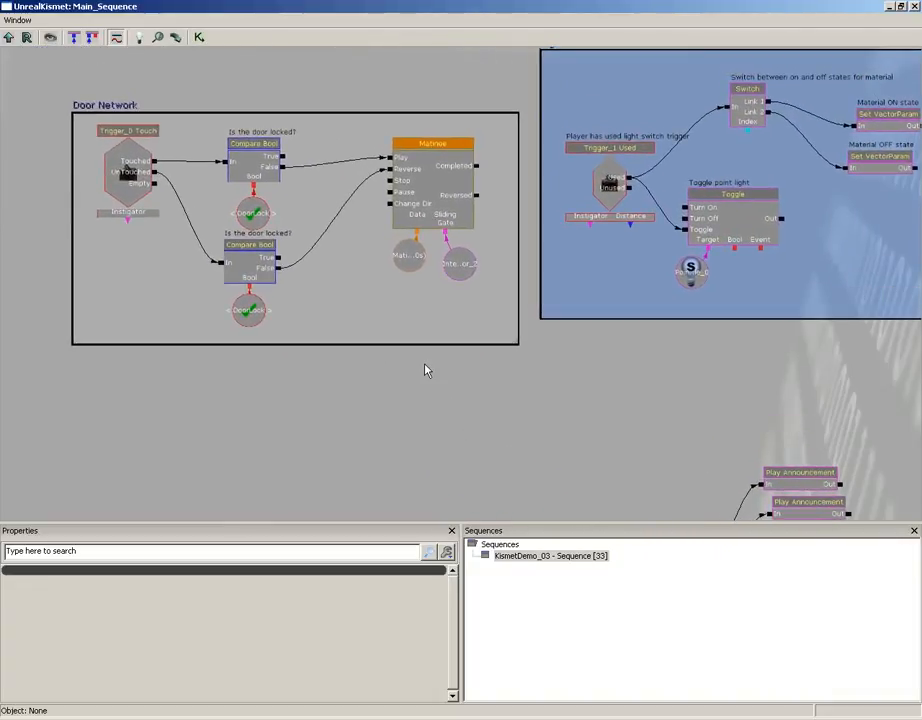
left_click_drag(531, 377, 619, 377)
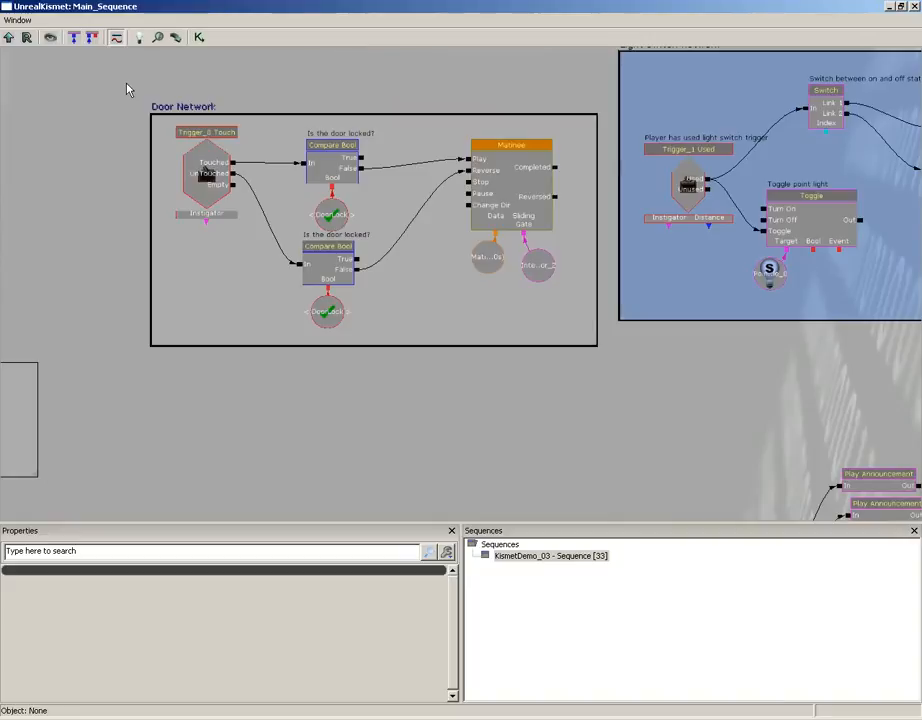
left_click_drag(156, 122, 228, 143)
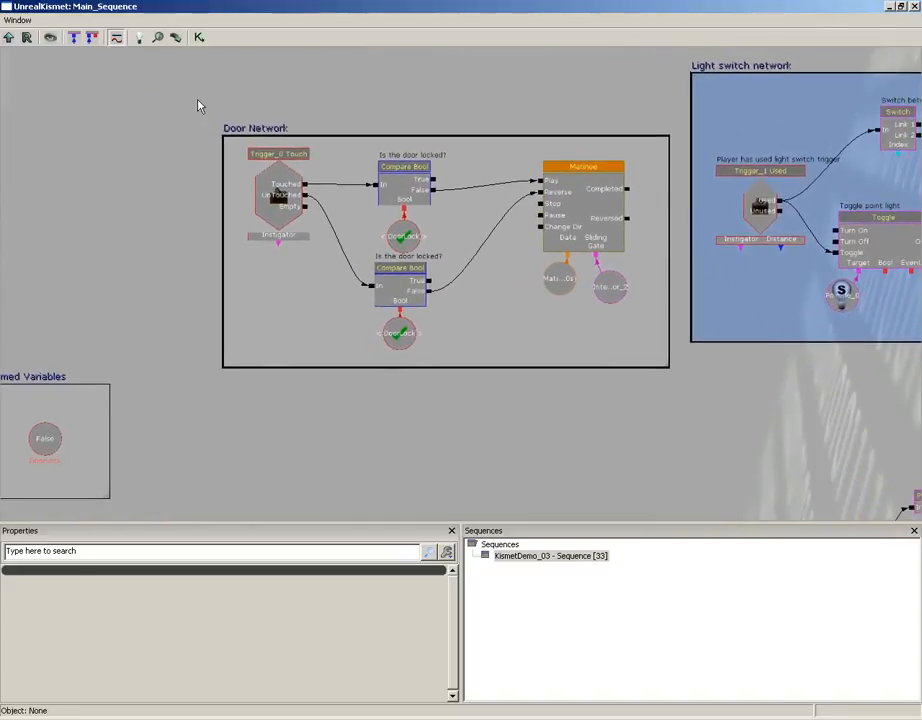
left_click_drag(197, 117, 684, 410, "ctrl+alt")
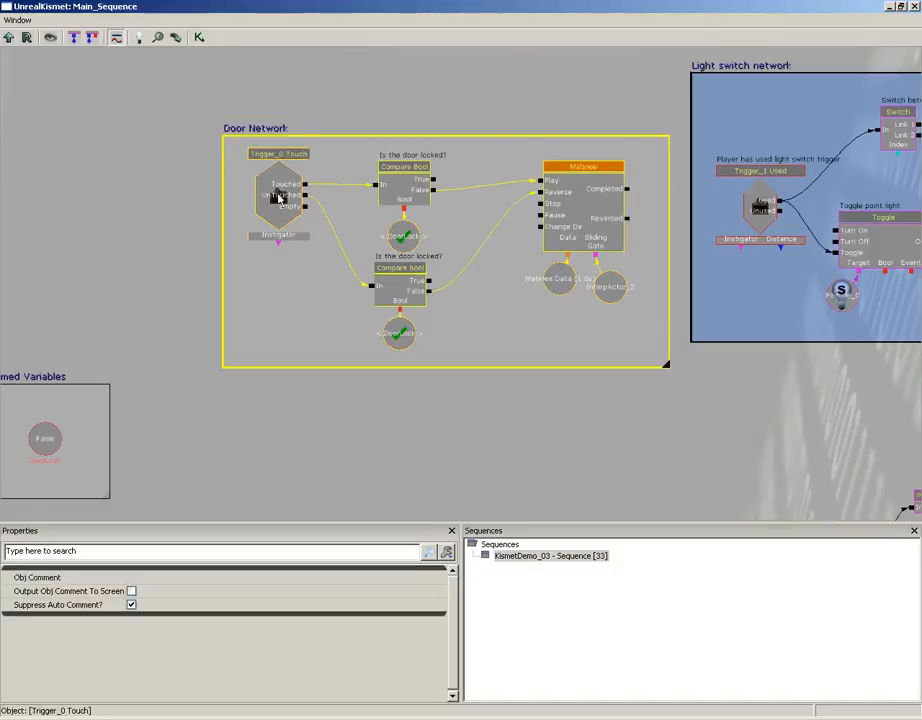
right_click(275, 195)
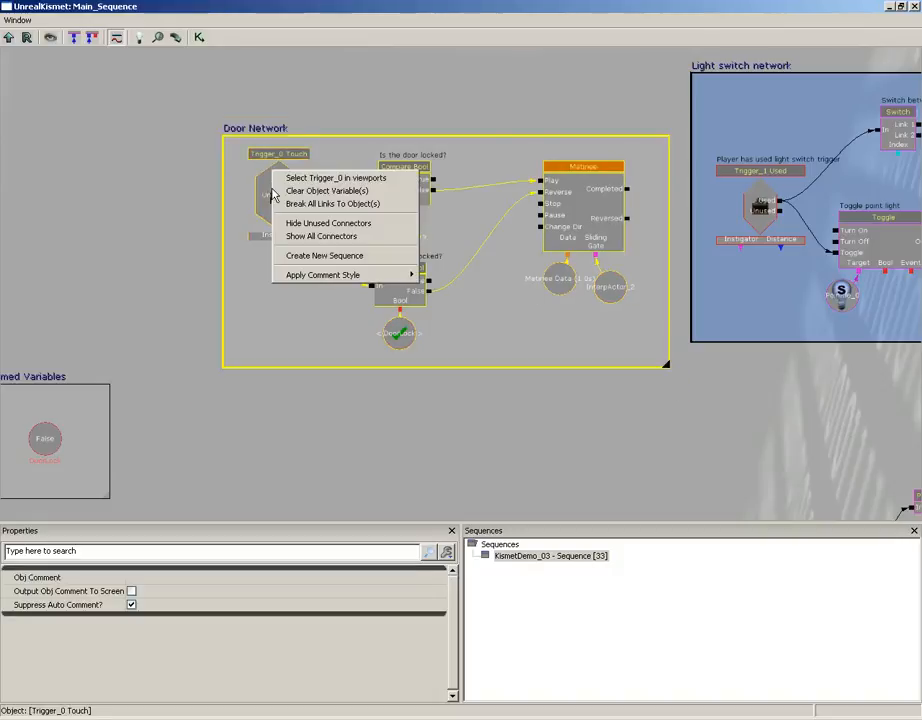
left_click(342, 256)
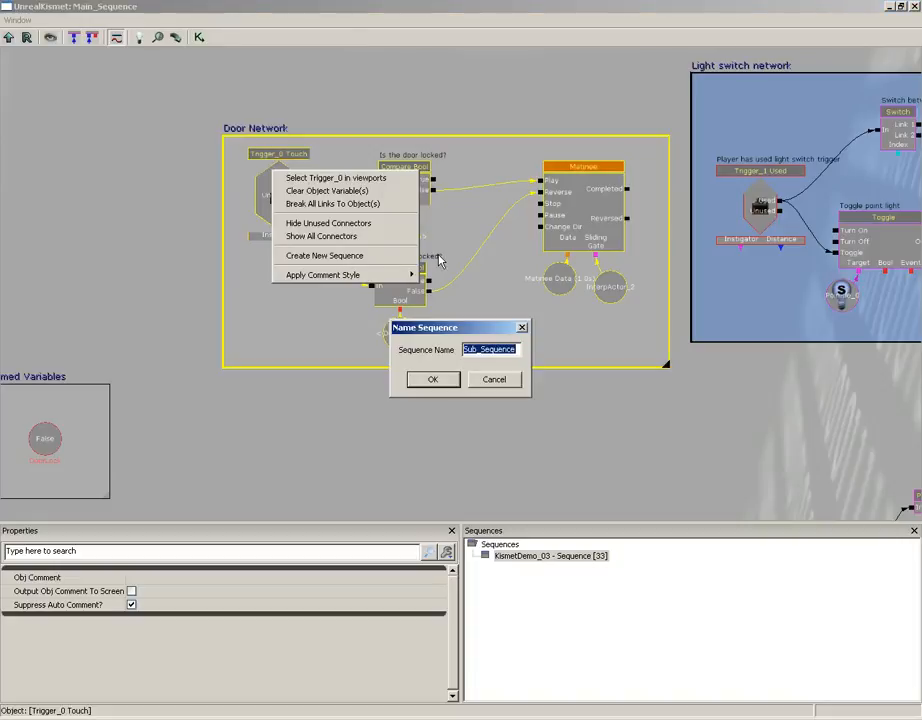
type("DoorSystem")
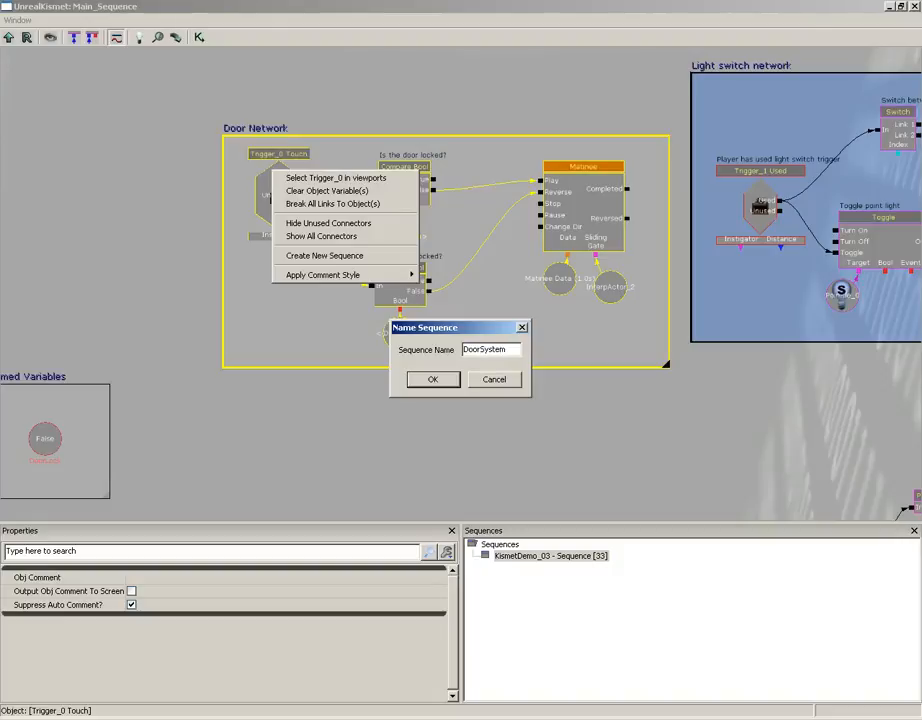
left_click(432, 381)
- Open the DoorSystem sequence to inspect its contents, and return to the parent sequence
scroll(325, 226, "up", 3)
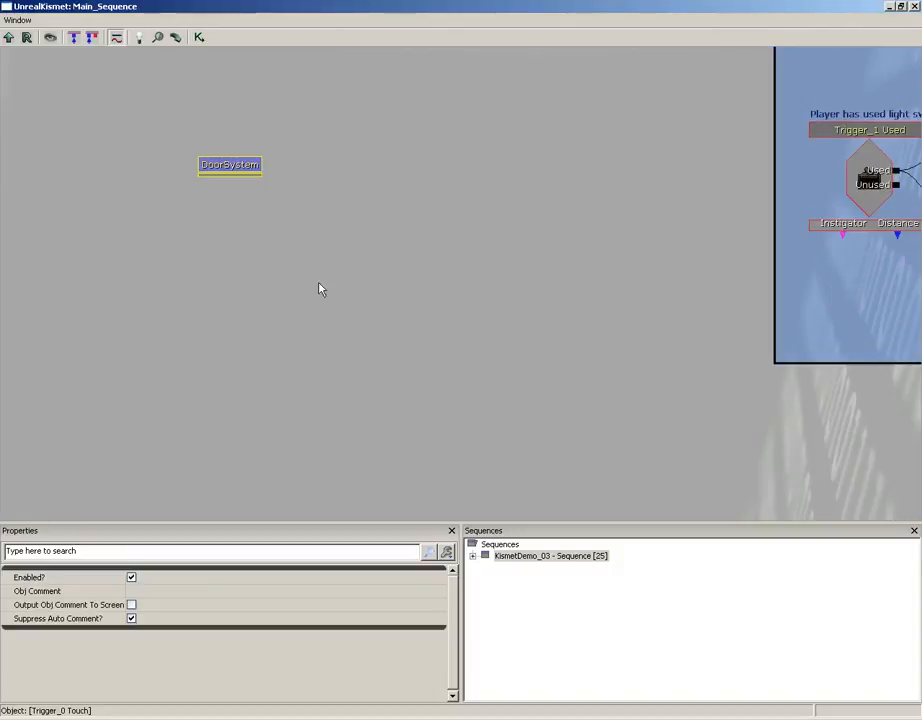
left_click_drag(260, 206, 452, 258)
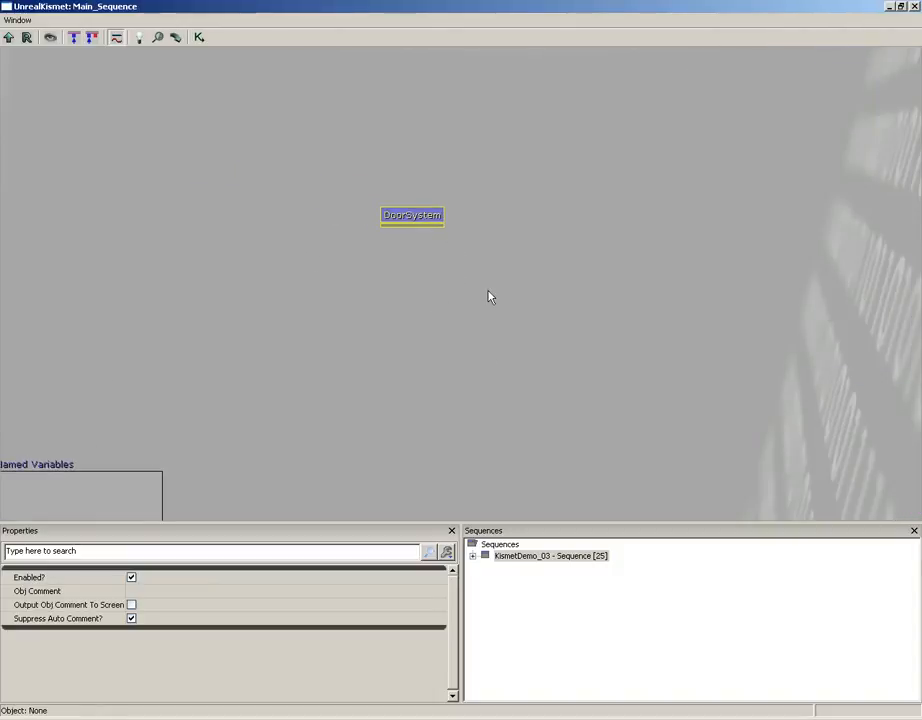
left_click(461, 244)
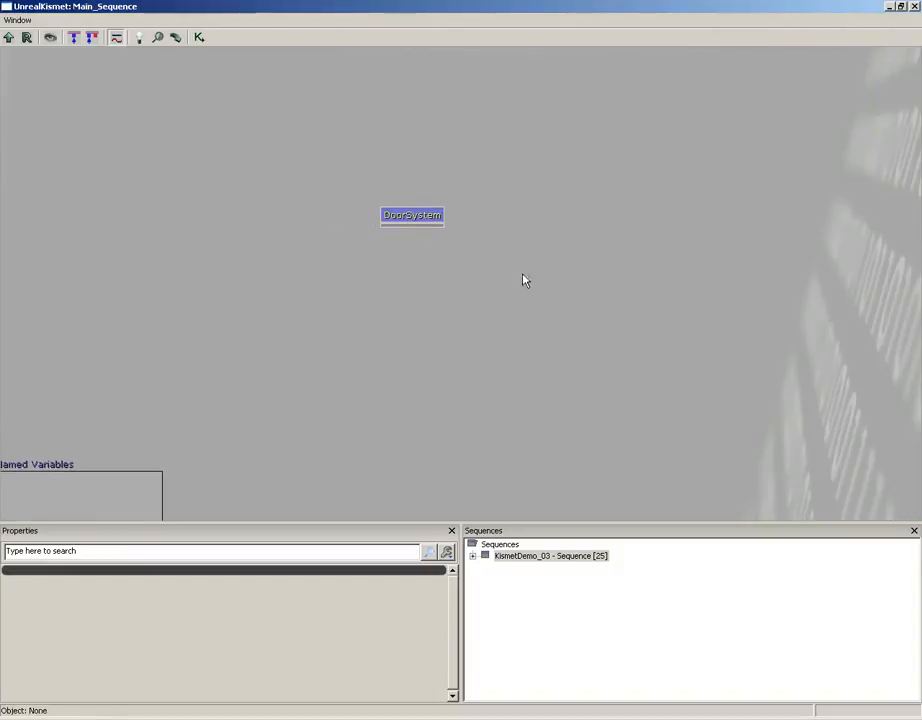
left_click(401, 220)
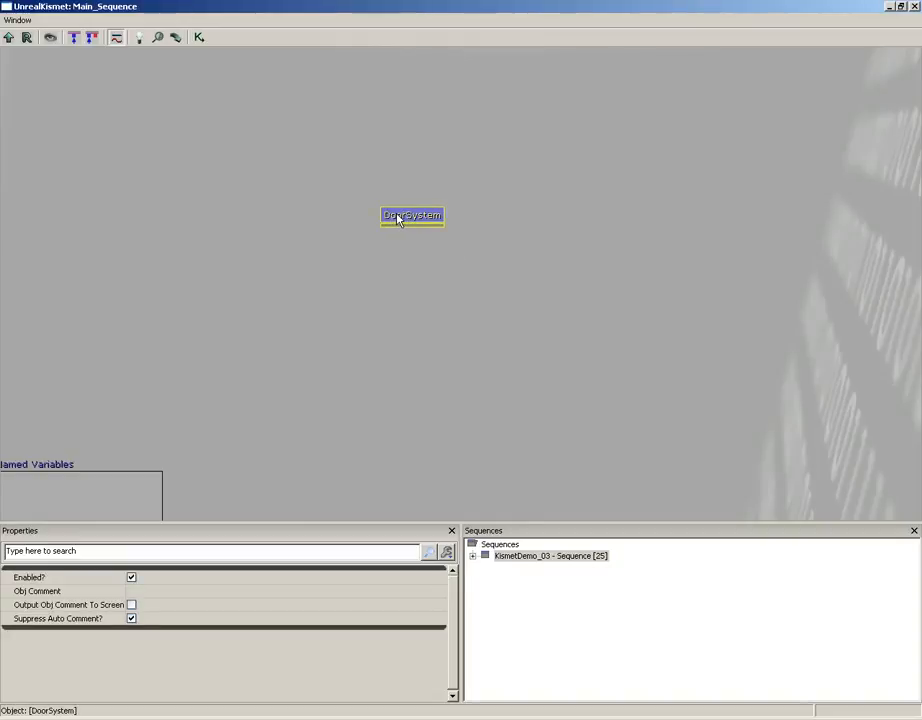
double_click(398, 218)
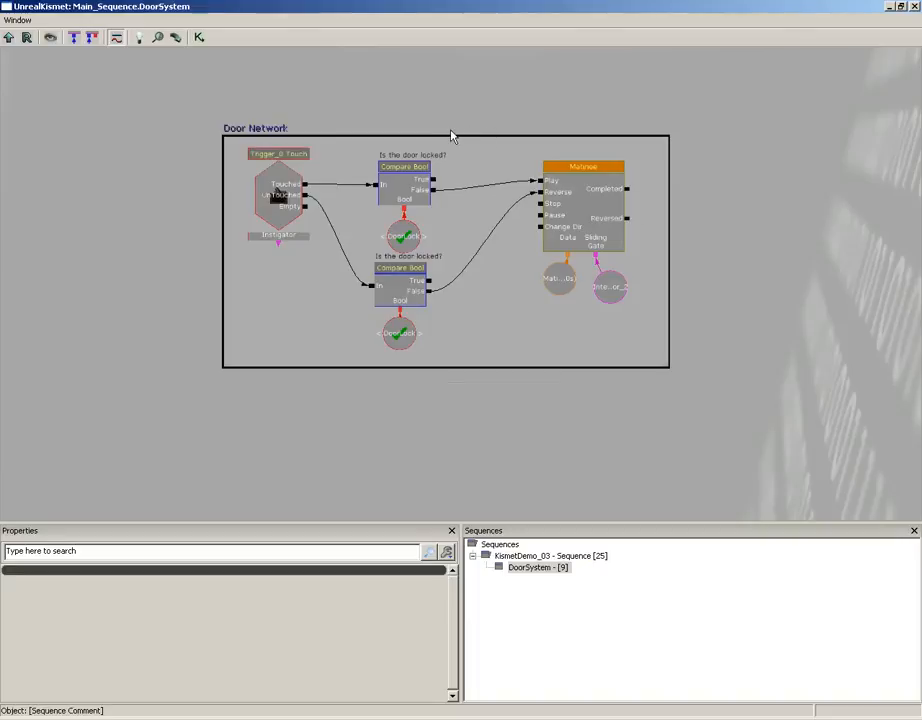
left_click(8, 37)
- Examine how the main sequence's "Lock the door" DoorLock variable relates to the Named Variables box and the DoorSystem sequence
scroll(677, 185, "down", 5)
scroll(677, 202, "up", 5)
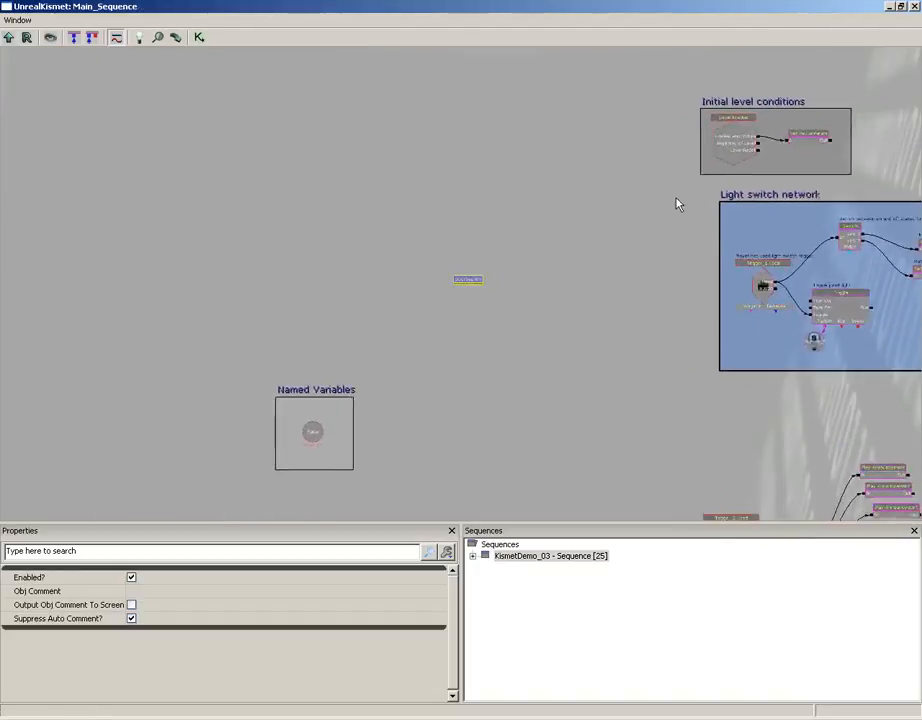
left_click_drag(644, 279, 581, 205)
left_click_drag(600, 290, 394, 48)
left_click_drag(545, 233, 315, 94)
left_click_drag(605, 257, 334, 133)
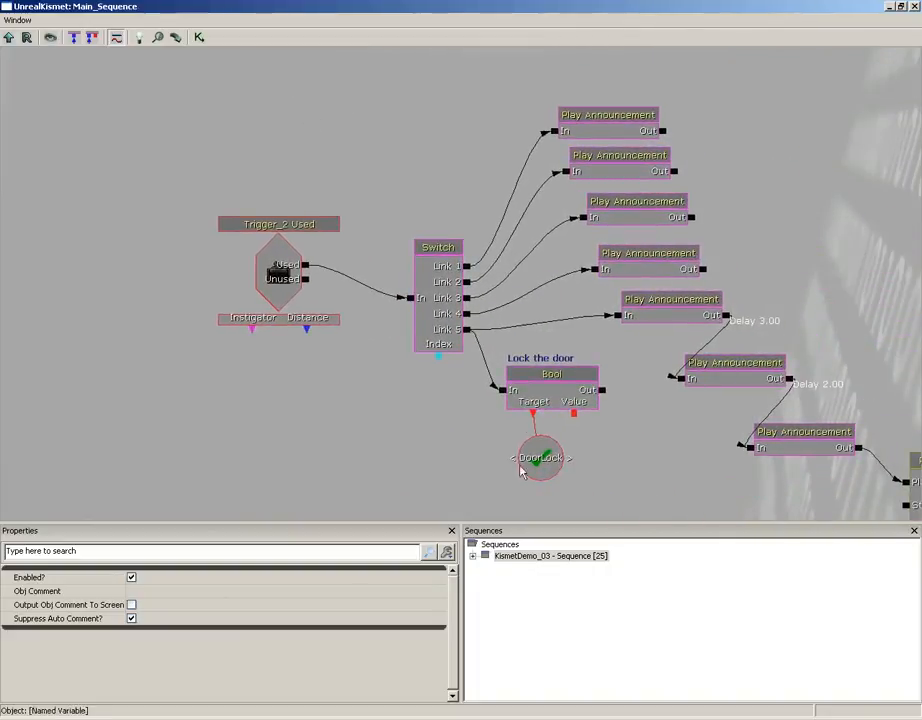
left_click_drag(474, 445, 555, 372)
left_click_drag(395, 229, 687, 407)
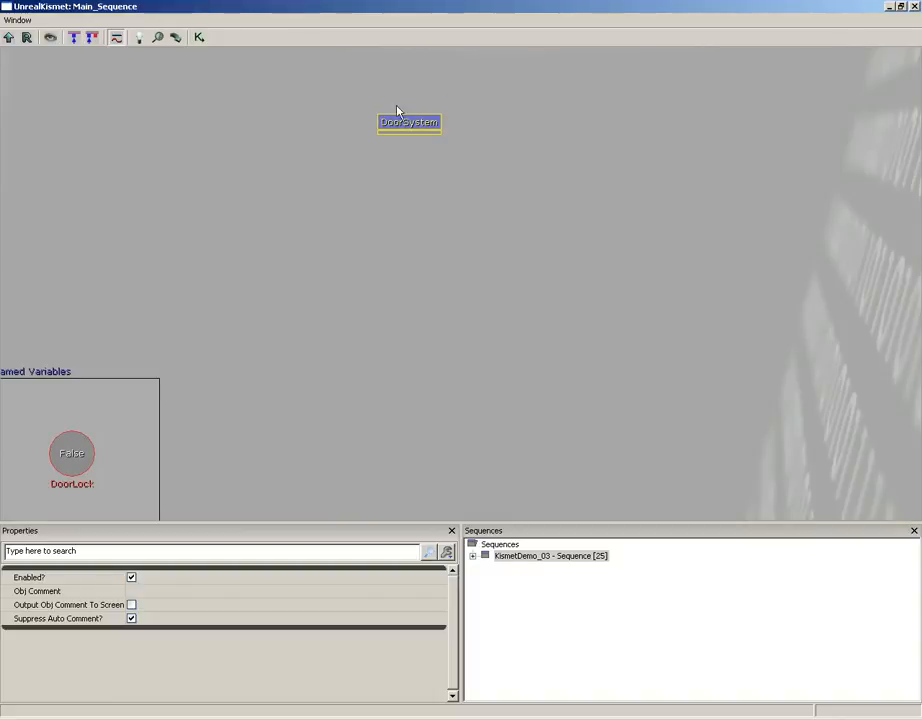
- Close Kismet, start another play session from the floor, and trigger the red switch through its final warning
left_click(913, 7)
right_click(418, 414)
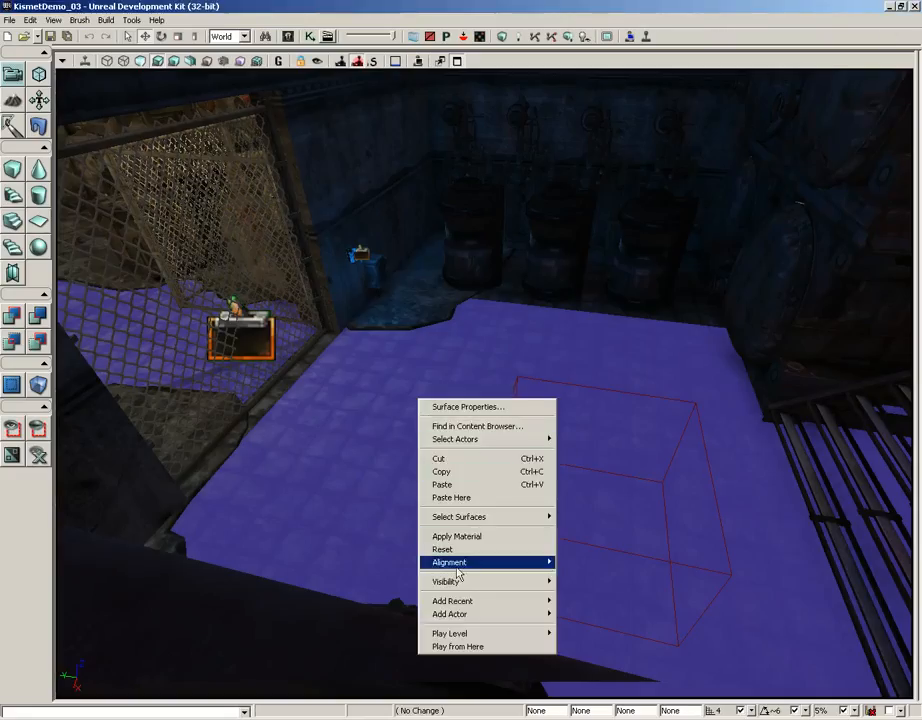
left_click(492, 650)
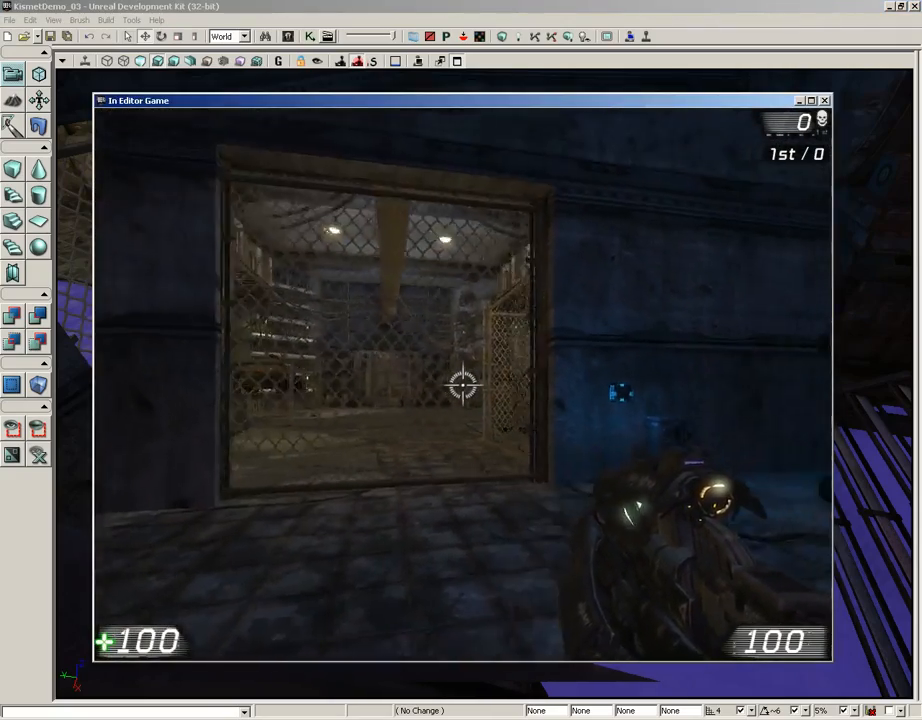
key("w")
key("w")
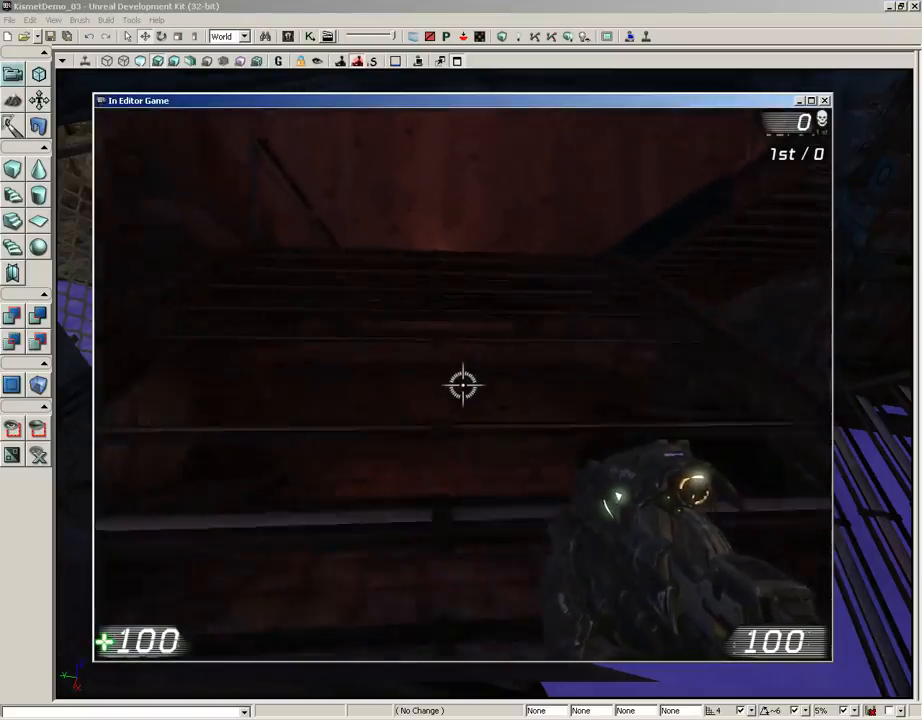
key("e")
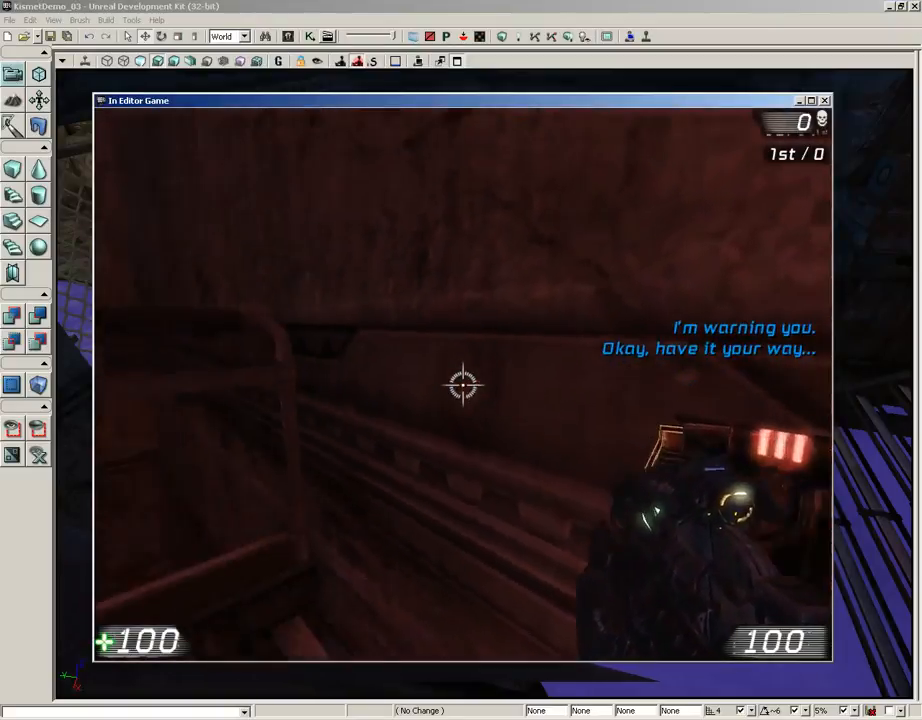
- Return to the sliding gate to test its lock with the DoorSystem sequence in place, and end the play session
key("w")
key("w")
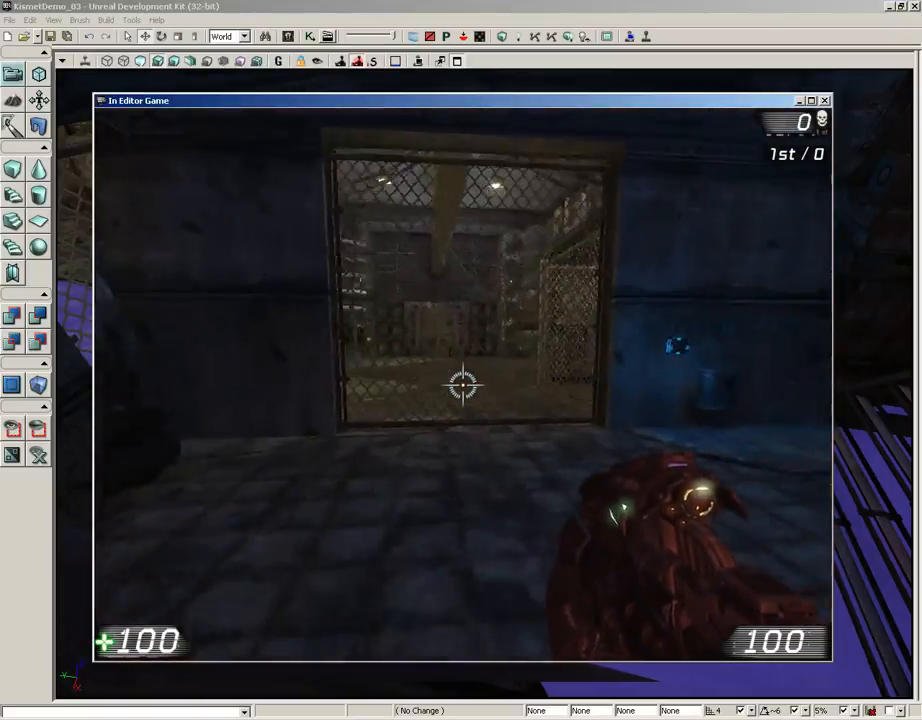
key("w")
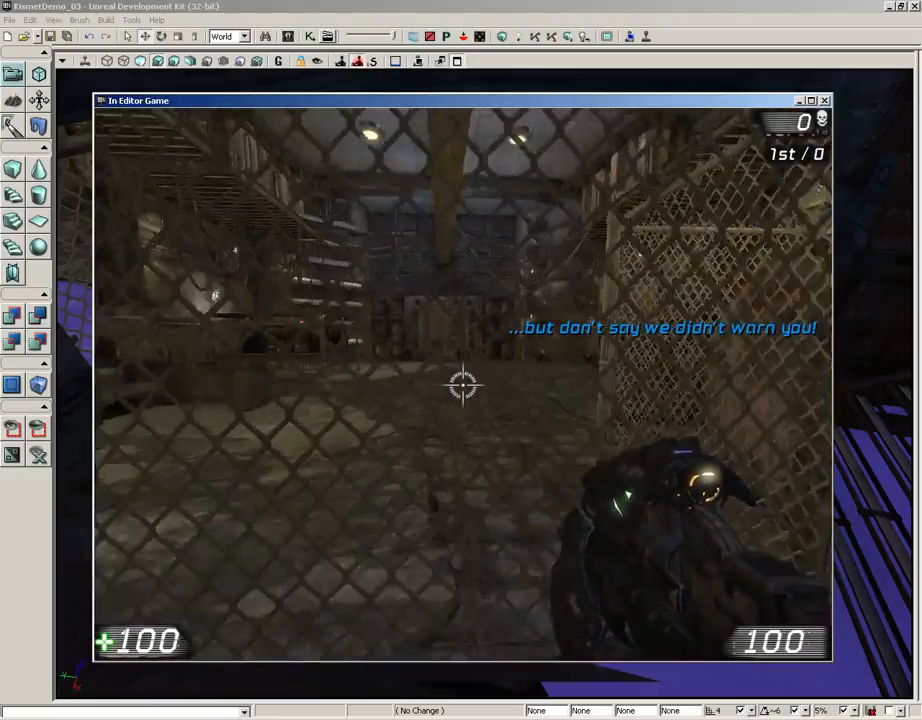
key("s")
key("Escape")
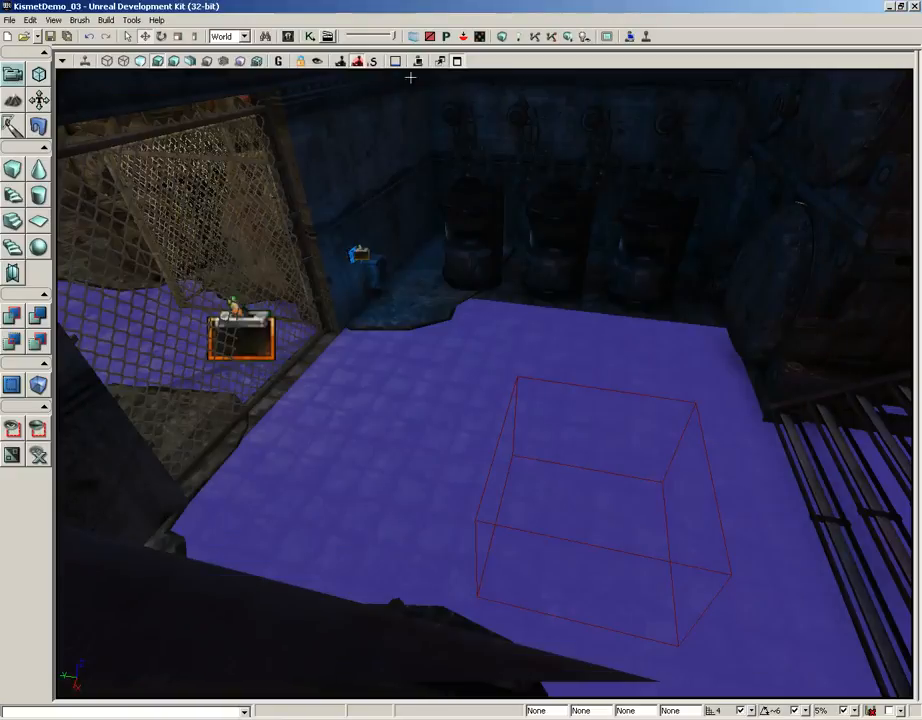
- Reopen Kismet, copy the complete Door Network from inside the DoorSystem sequence, and return to the main sequence
left_click(309, 37)
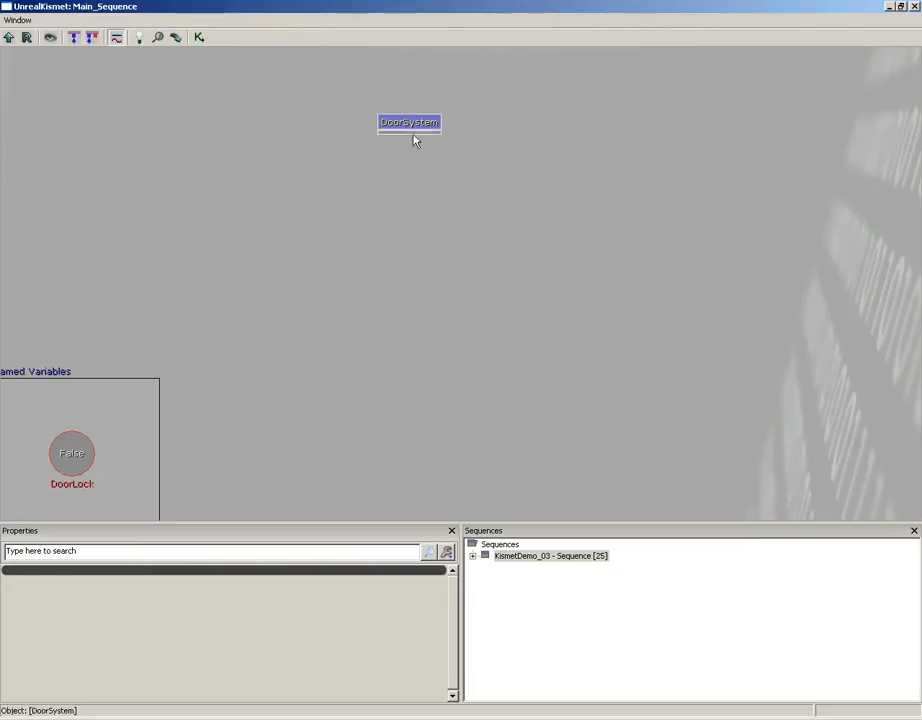
double_click(406, 124)
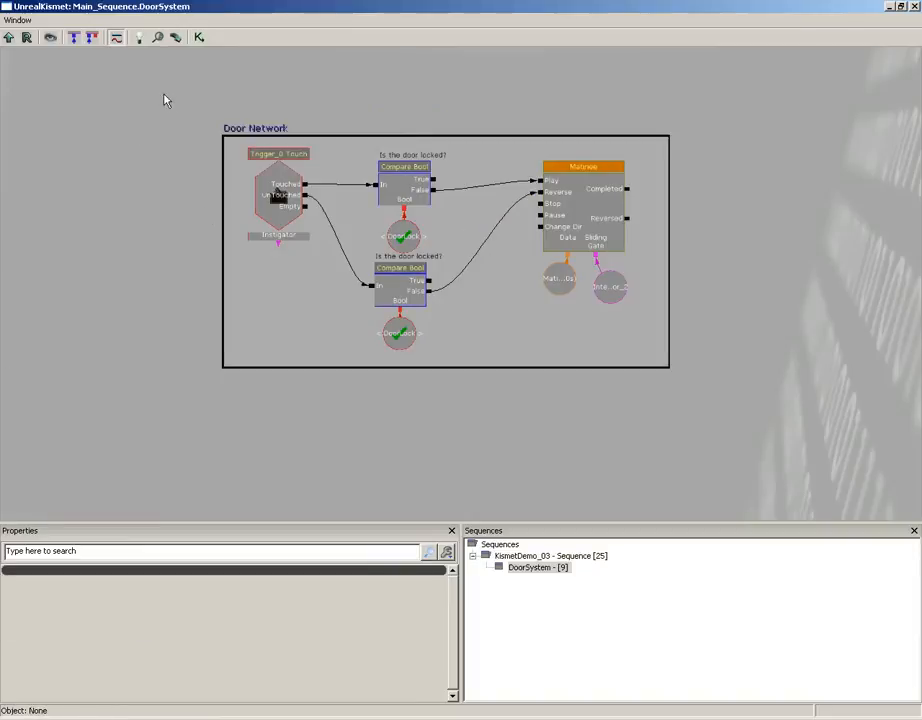
left_click_drag(166, 100, 740, 394, "ctrl+alt")
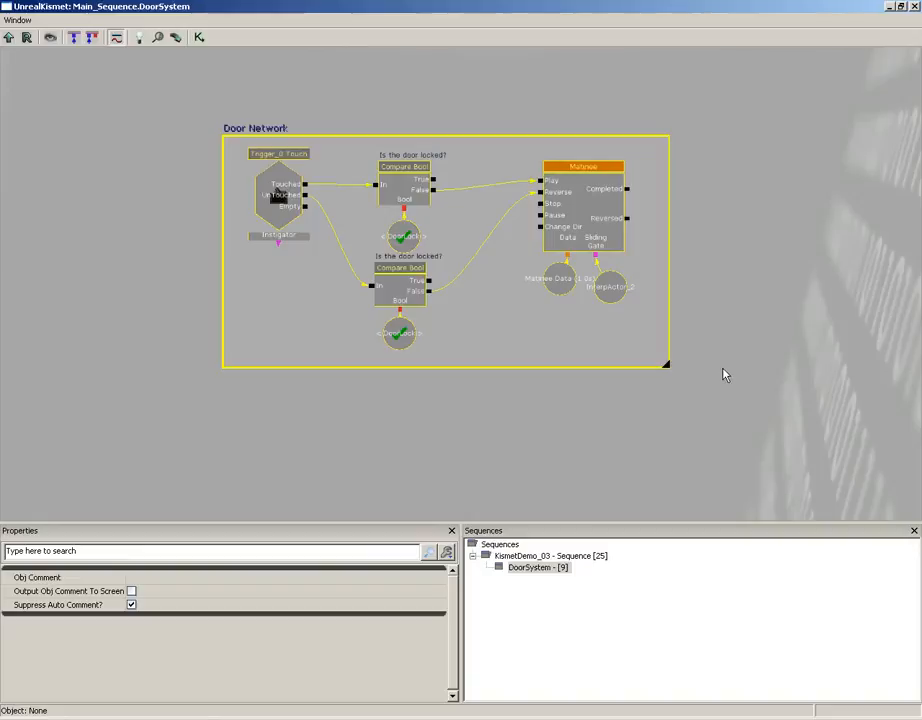
left_click(9, 38)
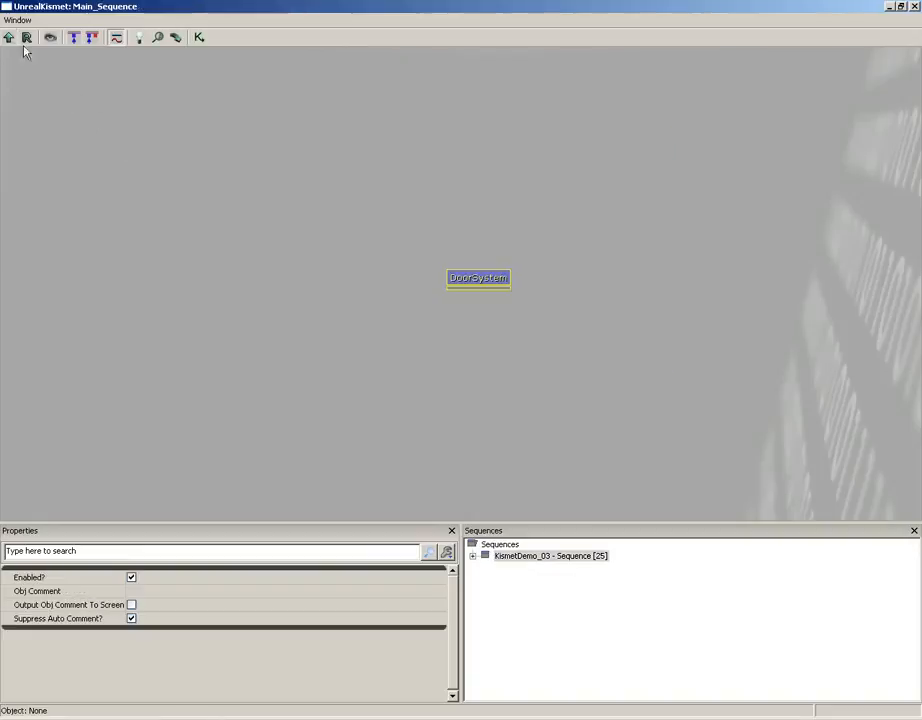
left_click_drag(484, 263, 389, 193)
scroll(408, 219, "down", 5)
scroll(406, 260, "up", 5)
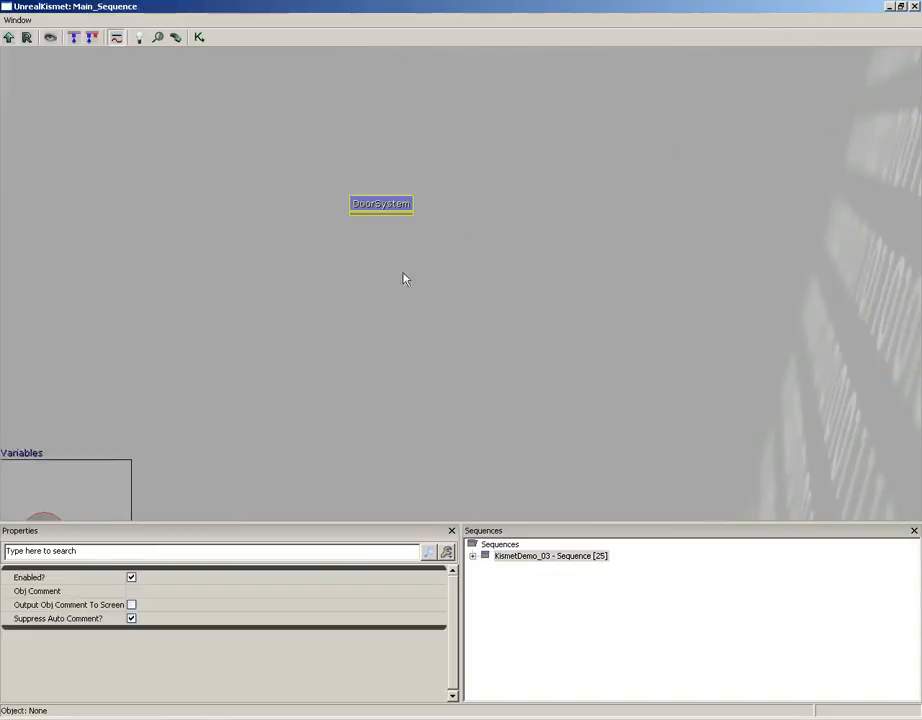
- Remove all Door Network objects and their comment box from the DoorSystem sequence, and go back to the parent sequence
double_click(376, 210)
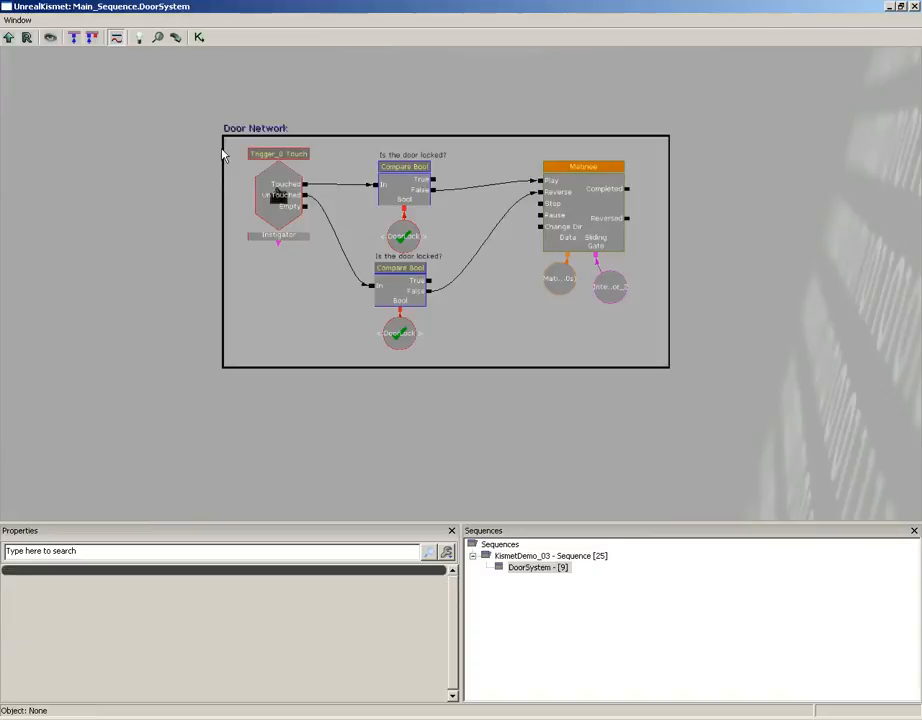
left_click_drag(171, 82, 683, 348, "ctrl+alt")
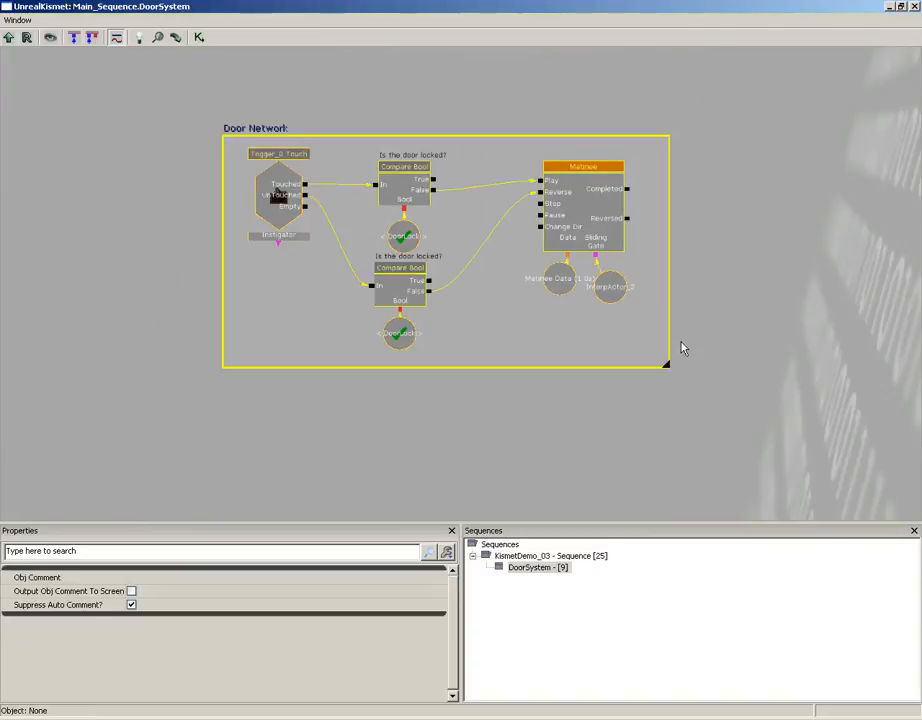
key("Delete")
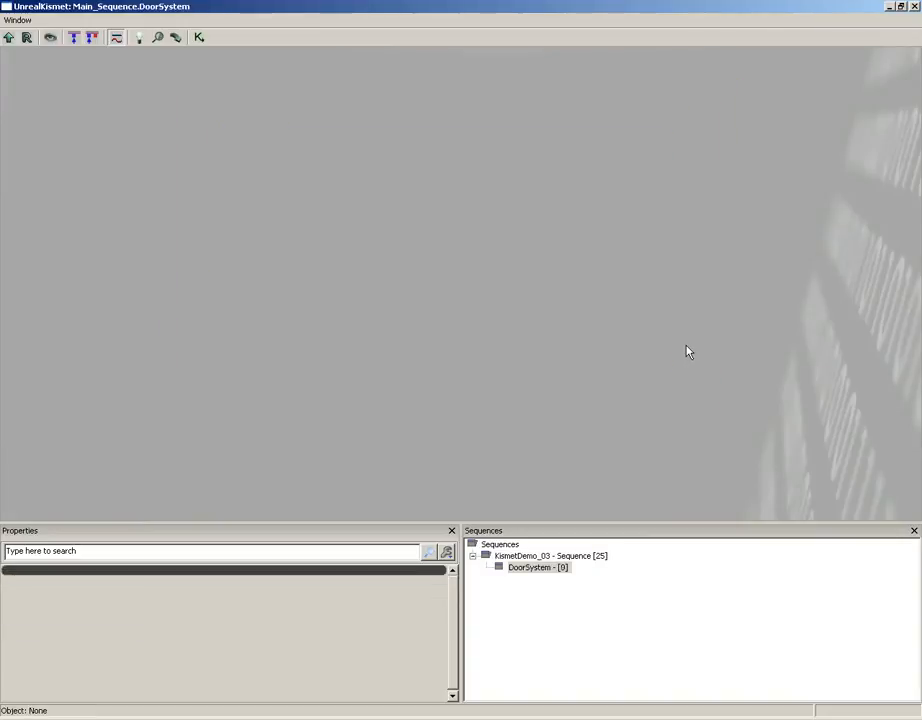
left_click(8, 37)
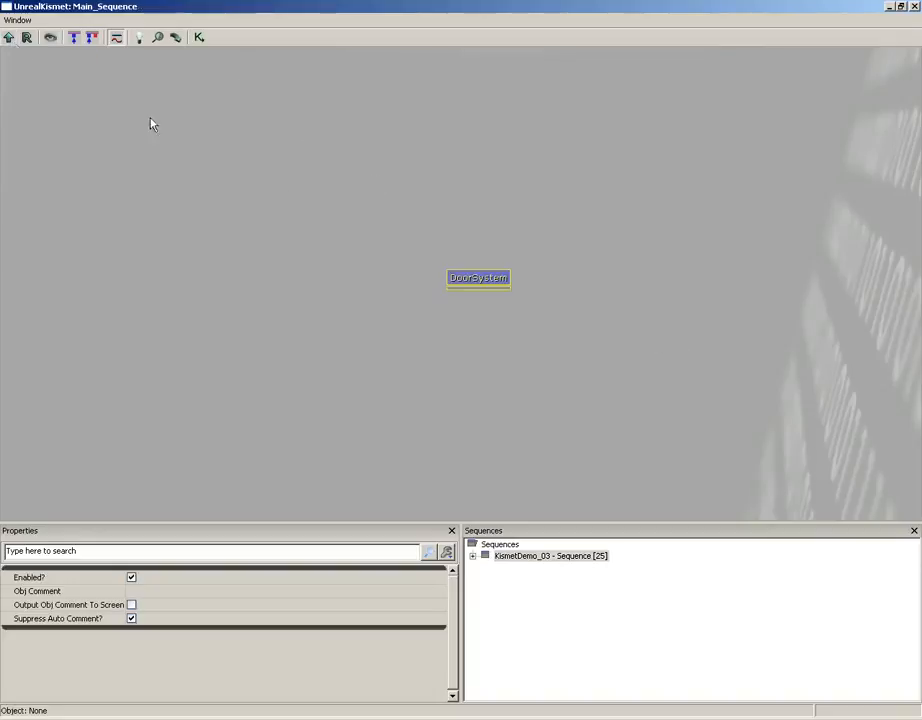
- Delete the emptied DoorSystem sequence object and paste the Door Network into the main sequence
left_click_drag(559, 338, 457, 222)
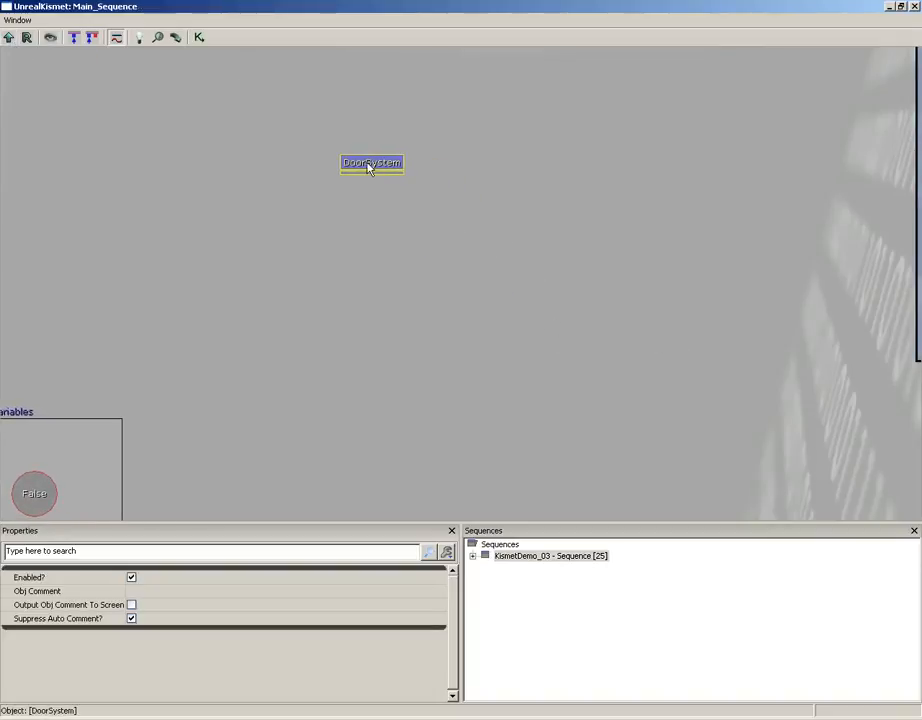
key("Delete")
left_click(489, 390)
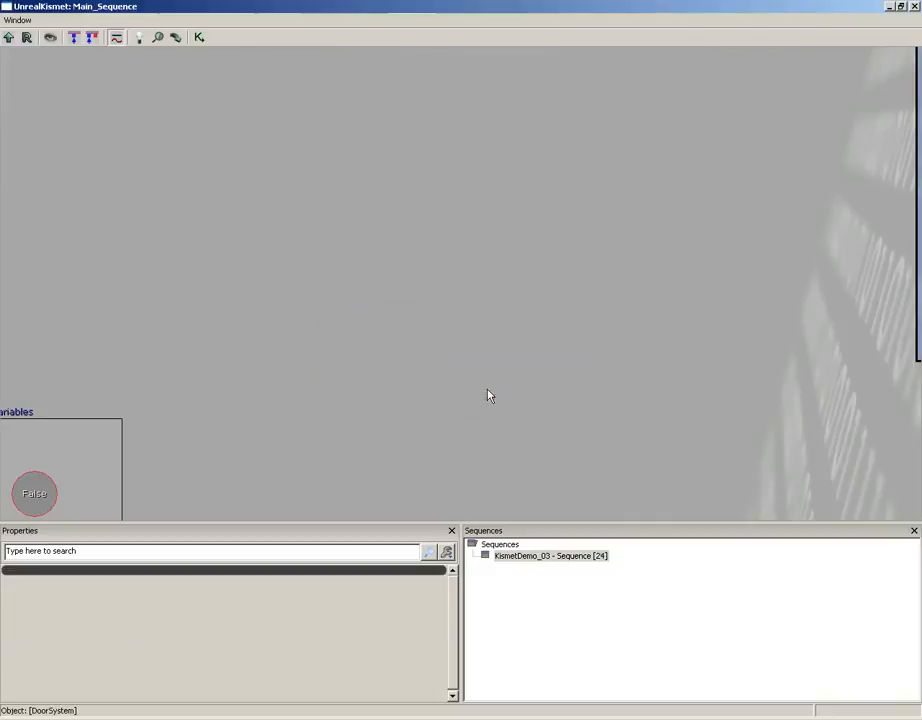
left_click_drag(450, 260, 240, 179)
key("ctrl+v")
- Examine the announcement switch network with its "Lock the door" Bool and the restored Door Network in the main sequence
left_click_drag(495, 342, 133, 192, "ctrl")
scroll(133, 197, "down", 3)
left_click_drag(339, 362, 269, 251)
left_click_drag(403, 324, 123, 130)
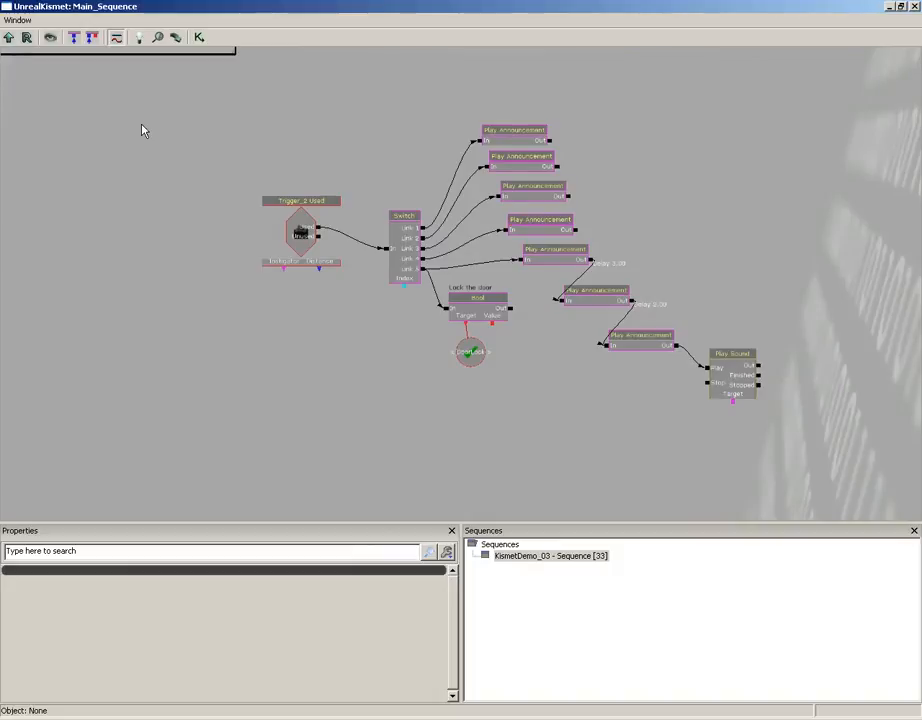
left_click_drag(167, 169, 450, 483)
scroll(436, 446, "up", 4)
left_click_drag(432, 440, 573, 456)
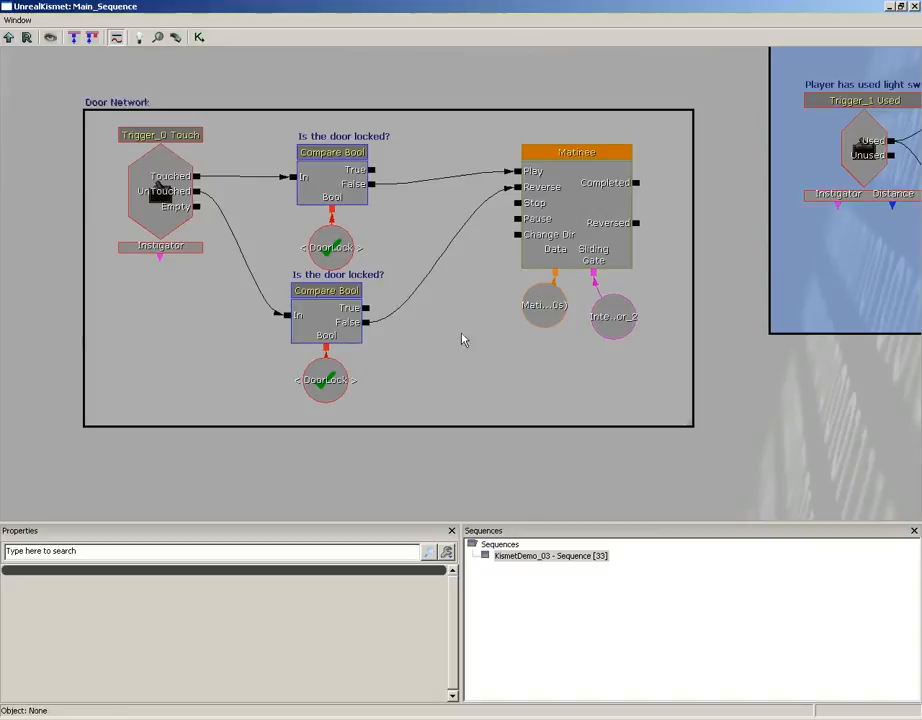
left_click_drag(549, 436, 531, 469)
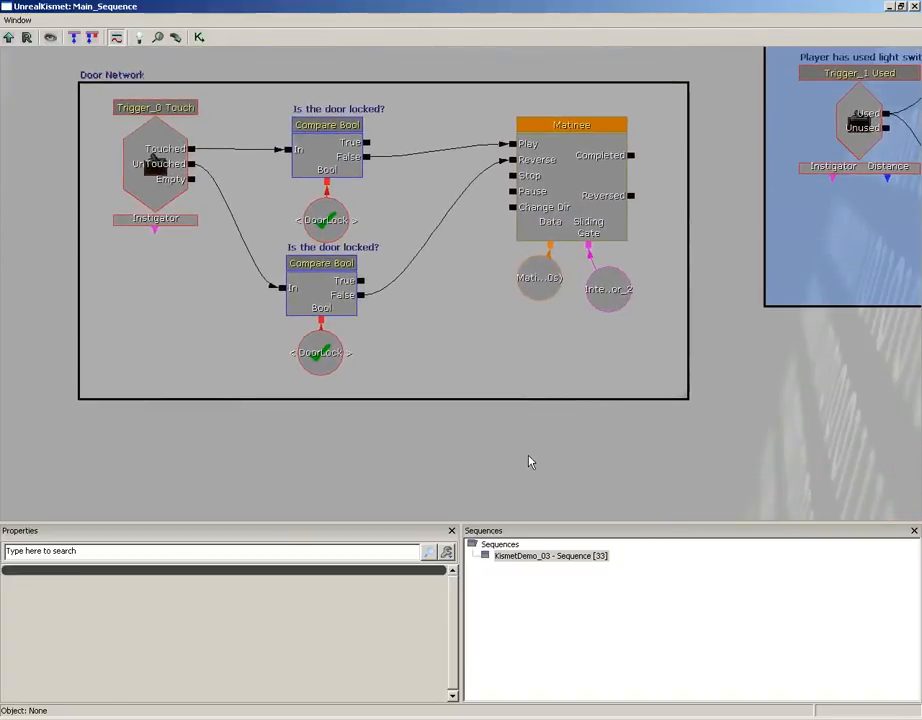